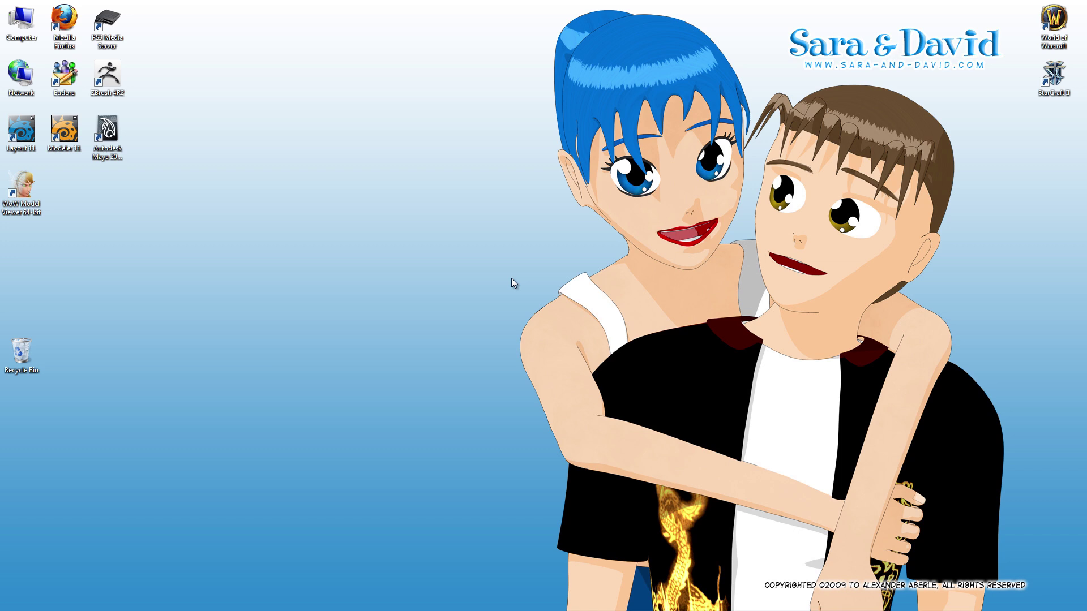
Step: Launch WoW Model Viewer, agreeing to load World of Warcraft and search the cache directory
{"action": "double_click", "coordinate": [29, 185]}
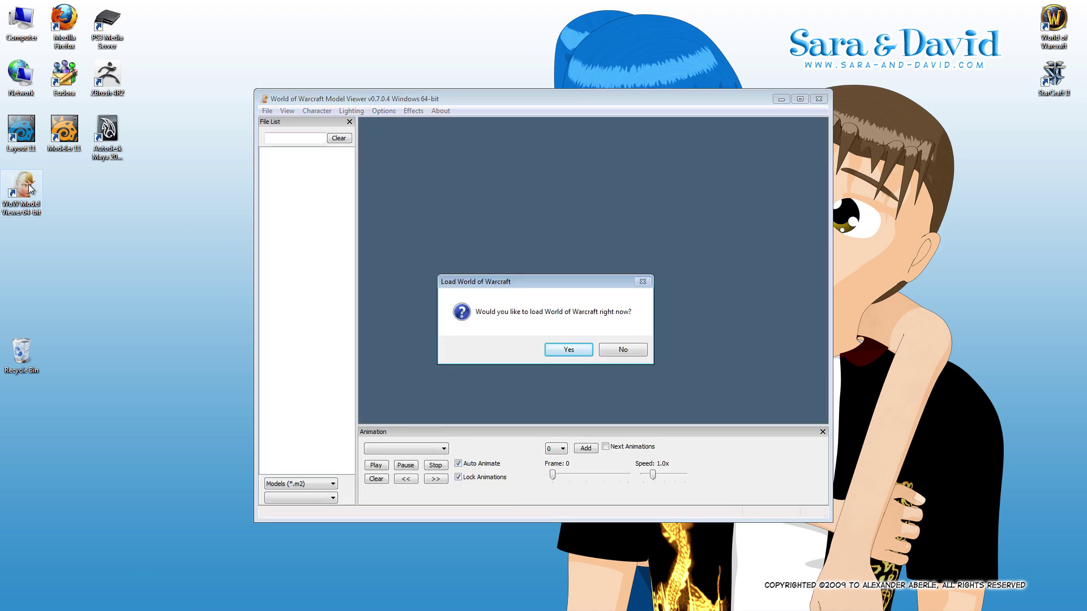
{"action": "left_click", "coordinate": [566, 350]}
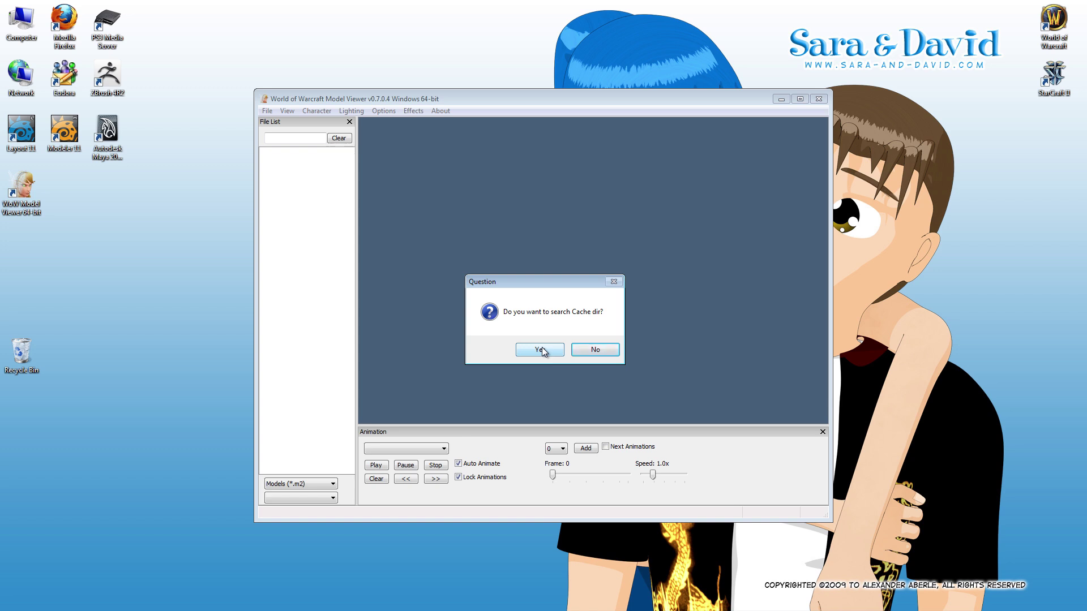
{"action": "left_click", "coordinate": [539, 351]}
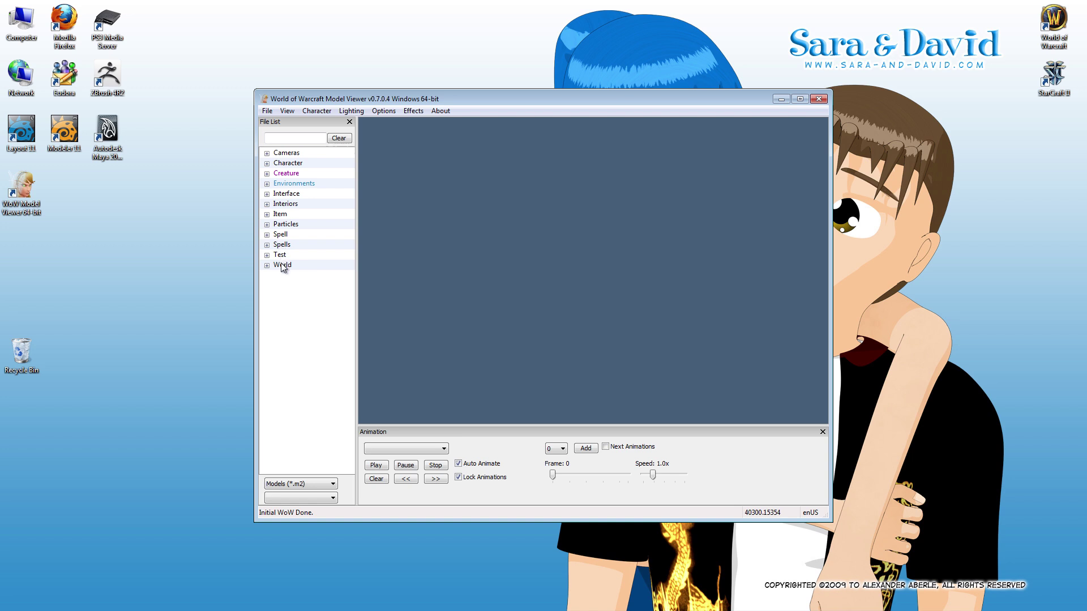
Step: Keep the loaded file list filtered to Models (*.m2)
{"action": "left_click", "coordinate": [332, 484]}
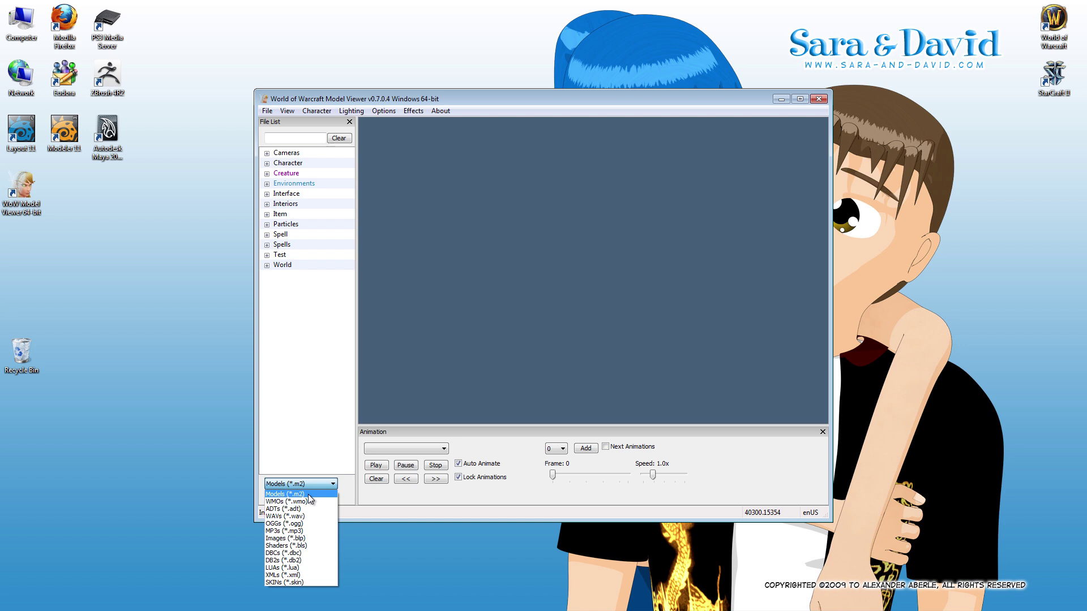
{"action": "left_click", "coordinate": [308, 494]}
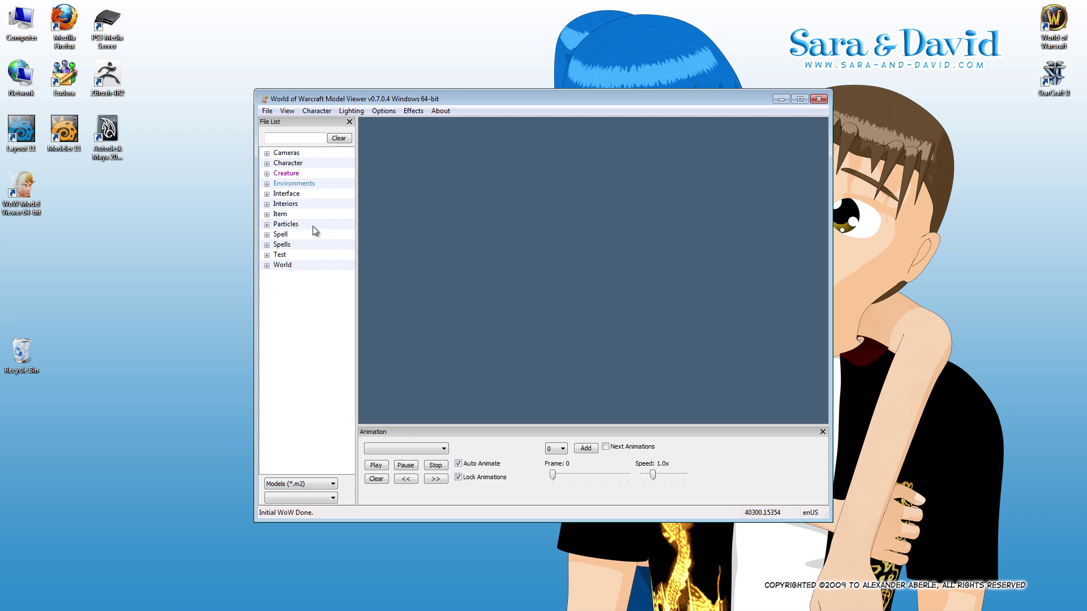
Step: Filter the file list by 'Cat' and widen the panel to show full names
{"action": "left_click", "coordinate": [287, 135]}
{"action": "key", "text": "Return"}
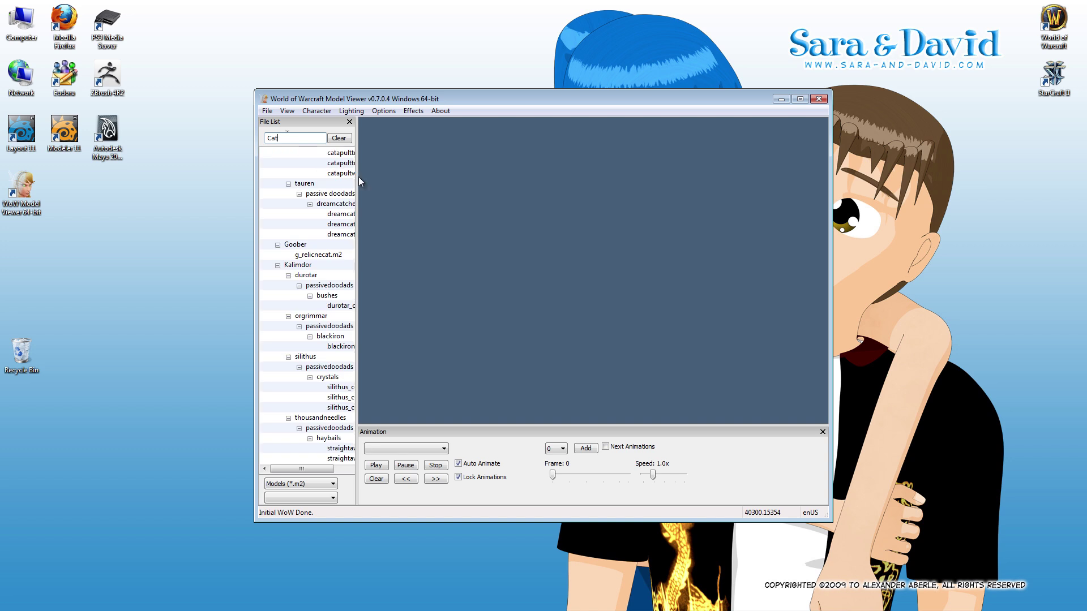
{"action": "left_click_drag", "start_coordinate": [355, 178], "coordinate": [399, 183]}
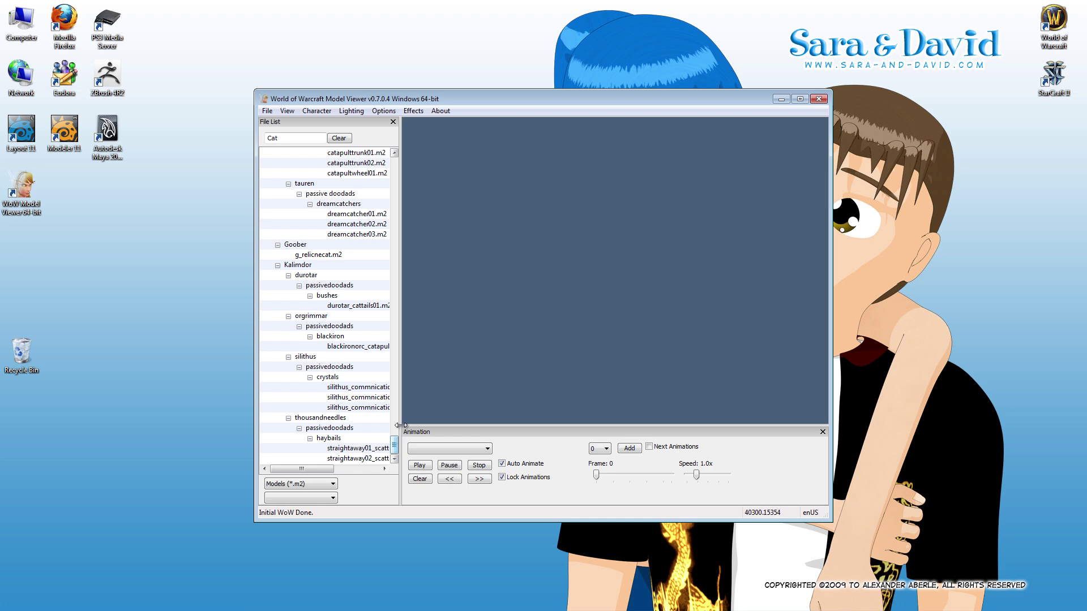
{"action": "left_click_drag", "start_coordinate": [400, 425], "coordinate": [402, 425]}
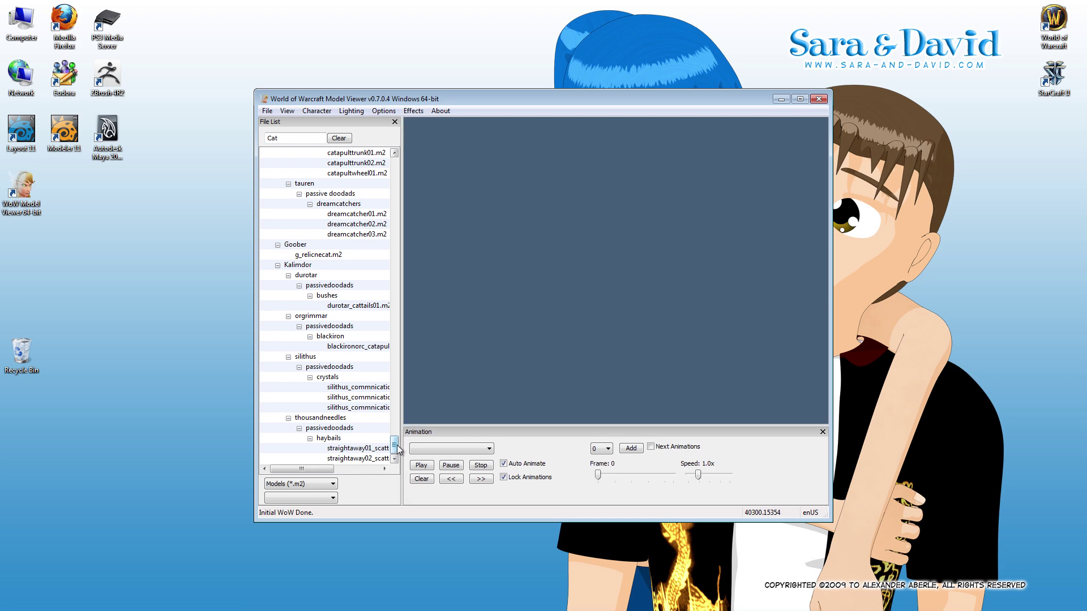
{"action": "left_click_drag", "start_coordinate": [394, 448], "coordinate": [400, 189]}
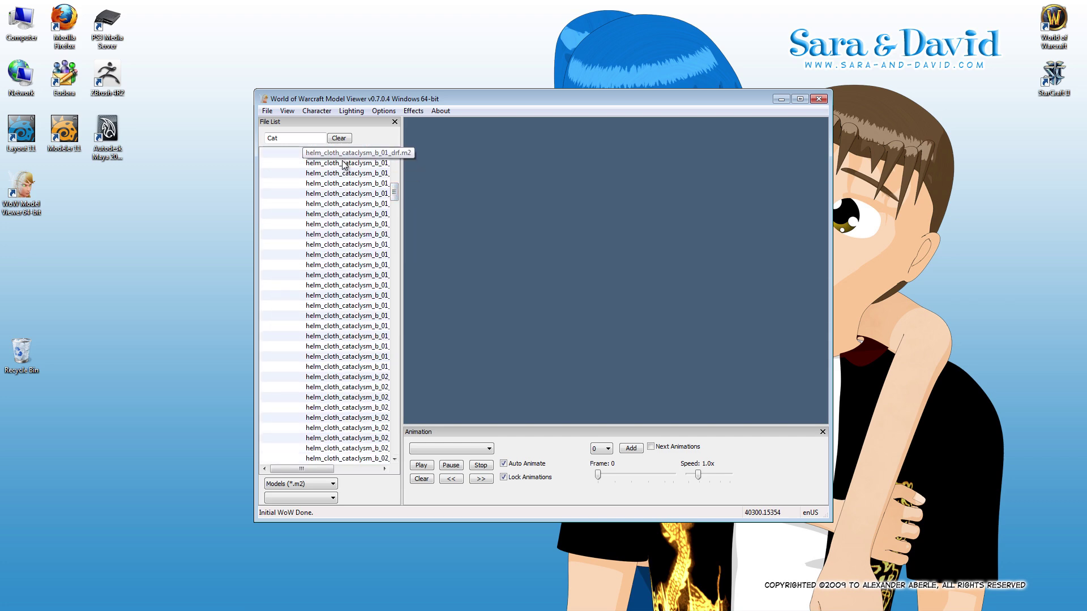
{"action": "mouse_move", "coordinate": [395, 195]}
{"action": "left_mouse_down"}
{"action": "mouse_move", "coordinate": [399, 164]}
{"action": "mouse_move", "coordinate": [395, 191]}
{"action": "left_mouse_up"}
Step: Collapse the Item, Spells, World and Interface branches and load cat.m2
{"action": "left_click", "coordinate": [266, 255]}
{"action": "left_click", "coordinate": [266, 255]}
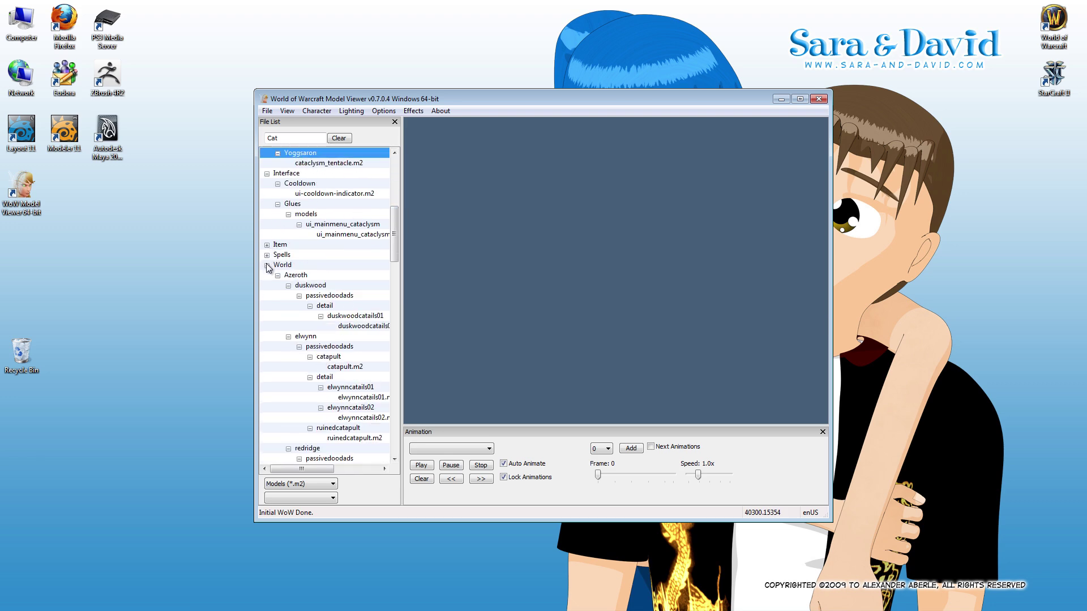
{"action": "left_click", "coordinate": [266, 265]}
{"action": "left_click", "coordinate": [267, 366]}
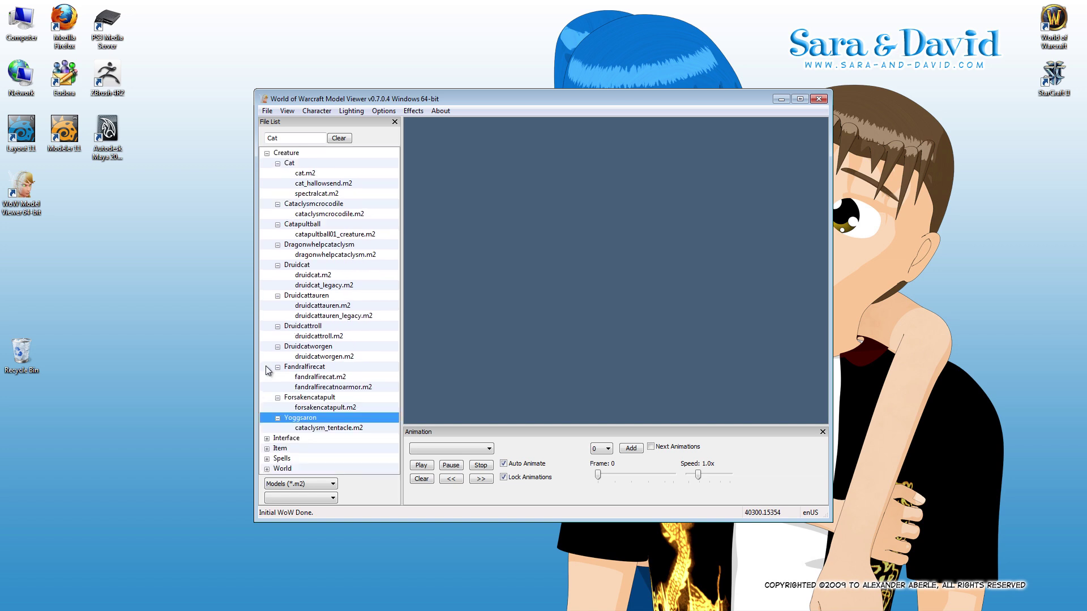
{"action": "left_click", "coordinate": [317, 172]}
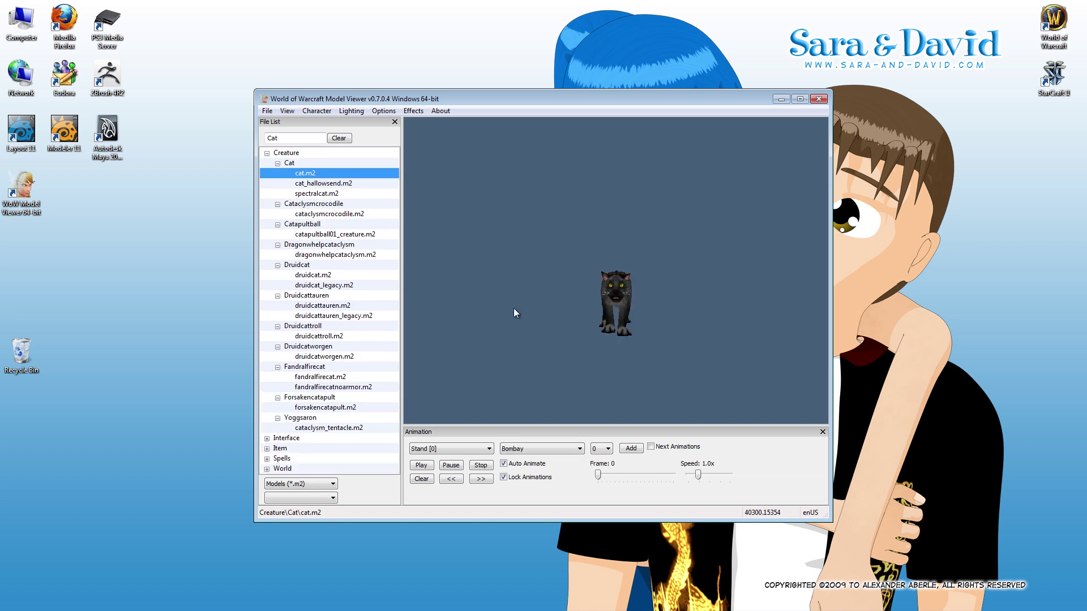
Step: Turn the cat to a side view and maximize the viewer window
{"action": "left_click_drag", "start_coordinate": [514, 307], "coordinate": [490, 303]}
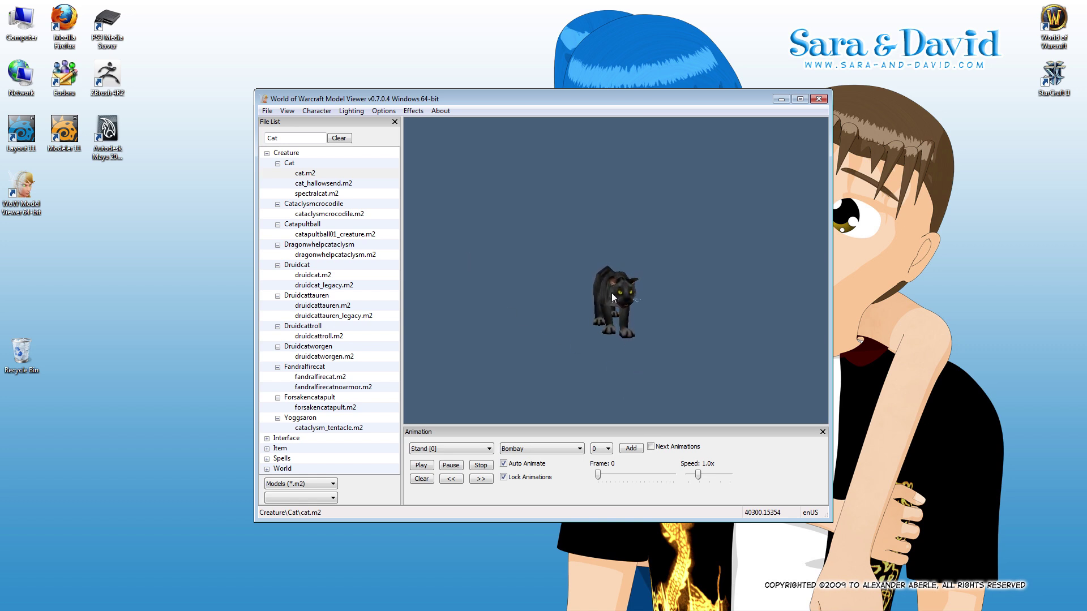
{"action": "mouse_move", "coordinate": [564, 229]}
{"action": "left_mouse_down"}
{"action": "mouse_move", "coordinate": [658, 225]}
{"action": "mouse_move", "coordinate": [445, 230]}
{"action": "mouse_move", "coordinate": [606, 228]}
{"action": "mouse_move", "coordinate": [558, 233]}
{"action": "left_mouse_up"}
{"action": "left_click", "coordinate": [799, 100]}
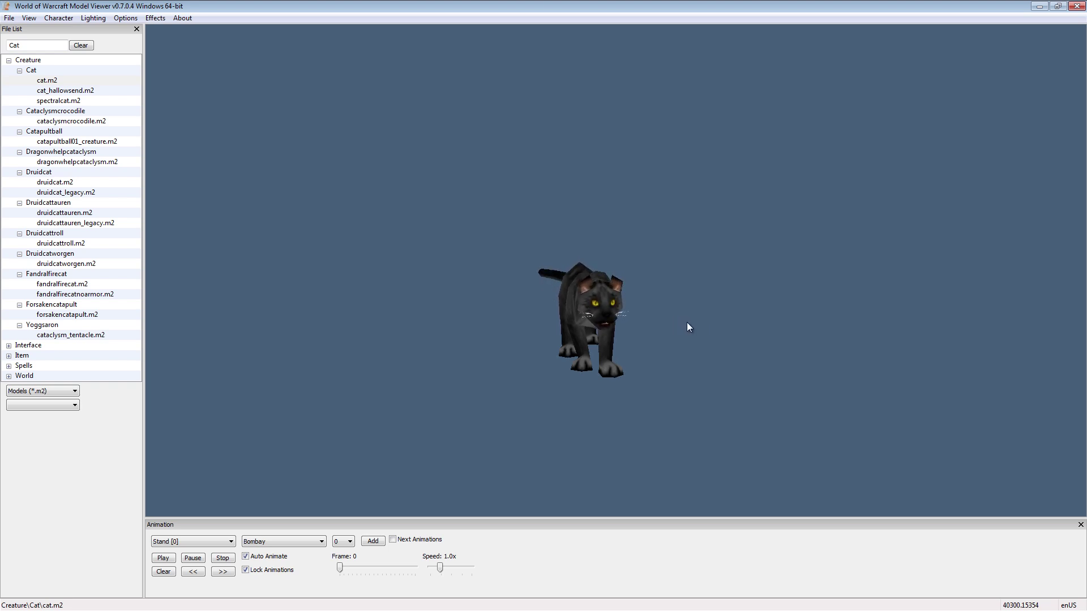
Step: Zoom in, turn the cat to face right, and hide the animation panel with F6
{"action": "scroll", "coordinate": [687, 322], "scroll_direction": "up", "scroll_amount": 5}
{"action": "scroll", "coordinate": [687, 321], "scroll_direction": "down", "scroll_amount": 4}
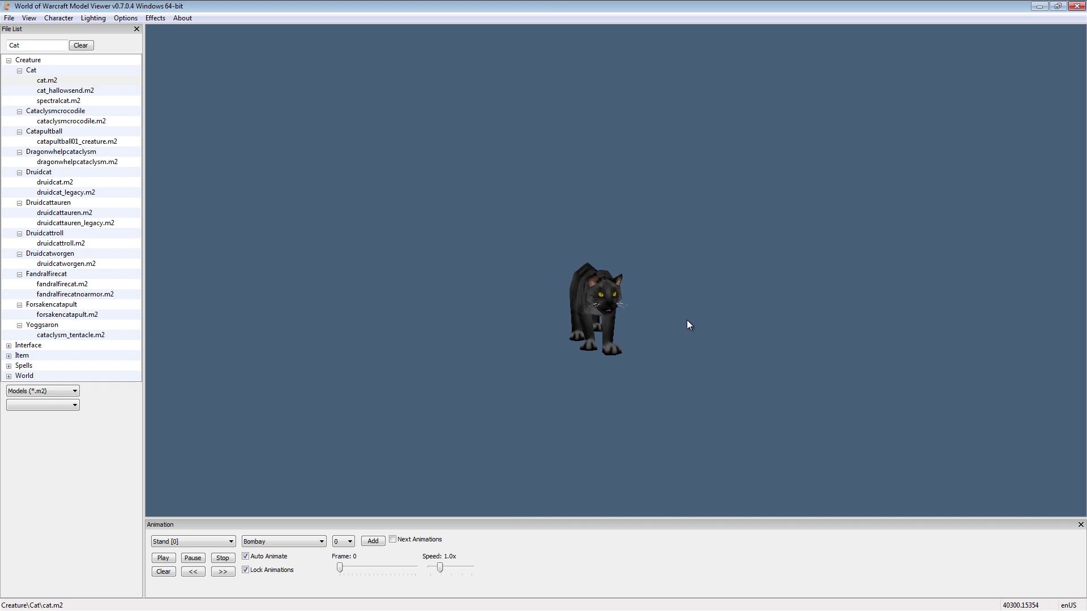
{"action": "scroll", "coordinate": [687, 317], "scroll_direction": "up", "scroll_amount": 2}
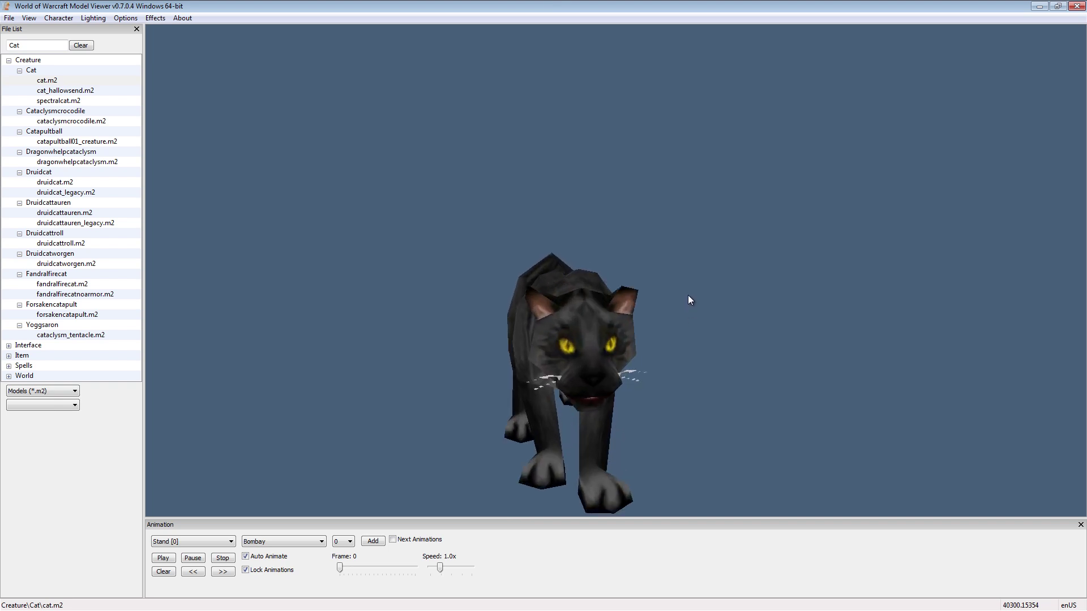
{"action": "scroll", "coordinate": [688, 294], "scroll_direction": "up", "scroll_amount": 3}
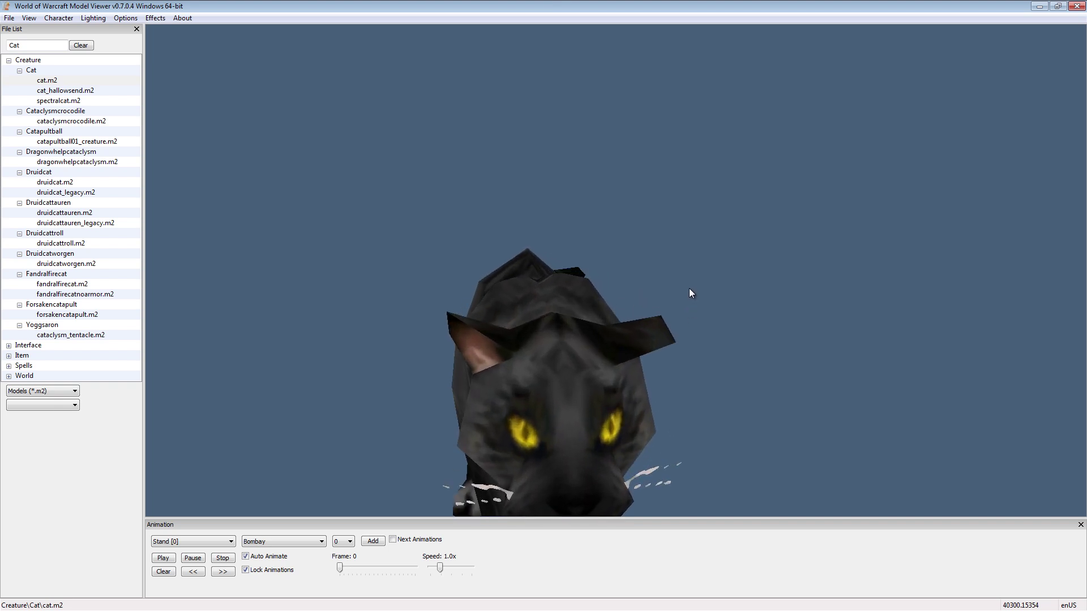
{"action": "scroll", "coordinate": [691, 299], "scroll_direction": "down", "scroll_amount": 3}
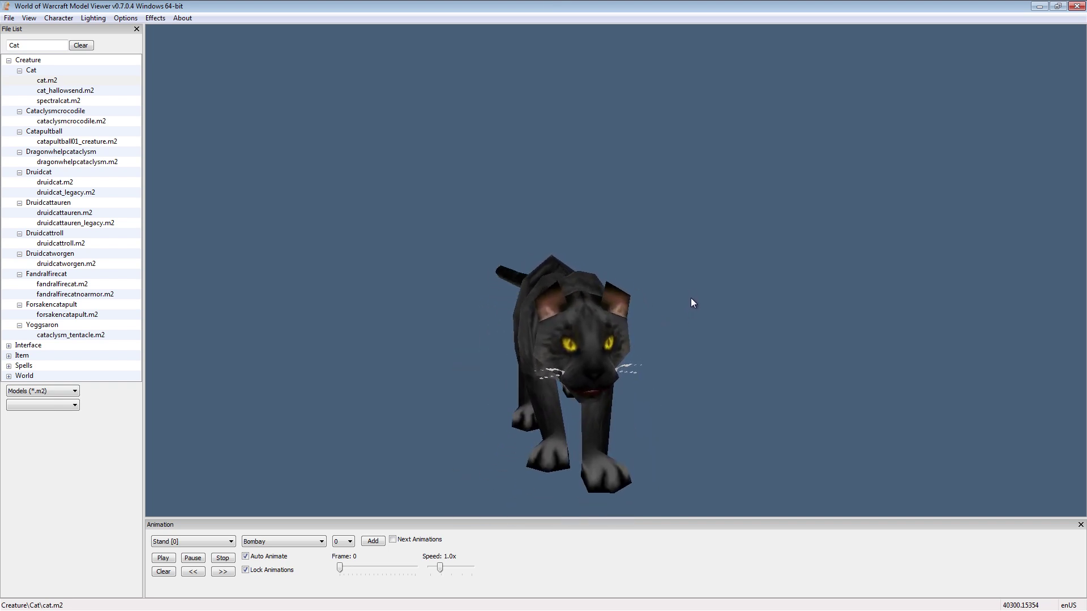
{"action": "left_click_drag", "start_coordinate": [691, 299], "coordinate": [743, 287]}
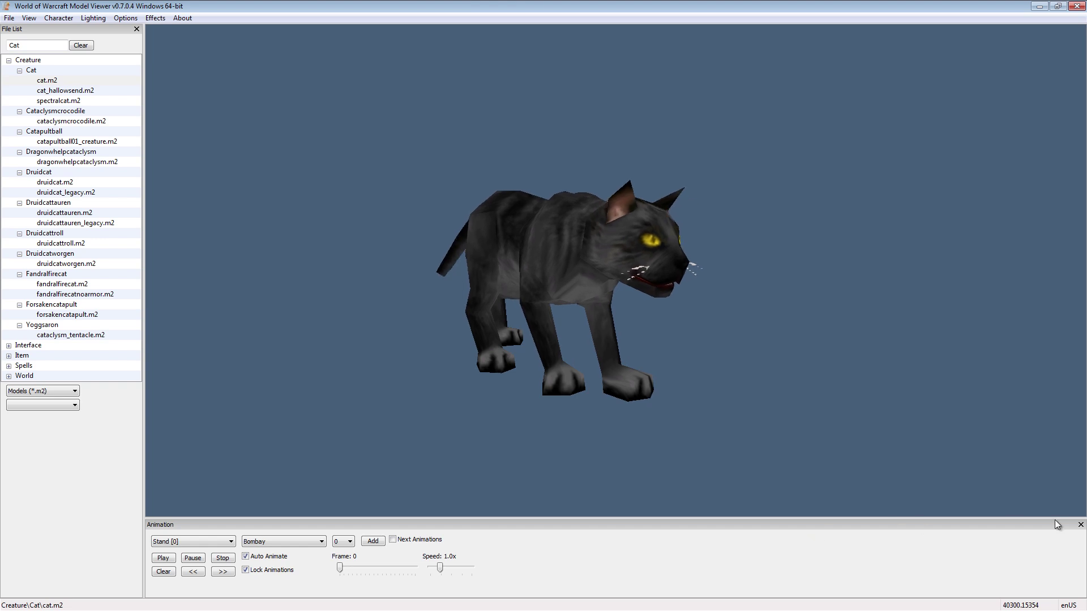
{"action": "key", "text": "F6"}
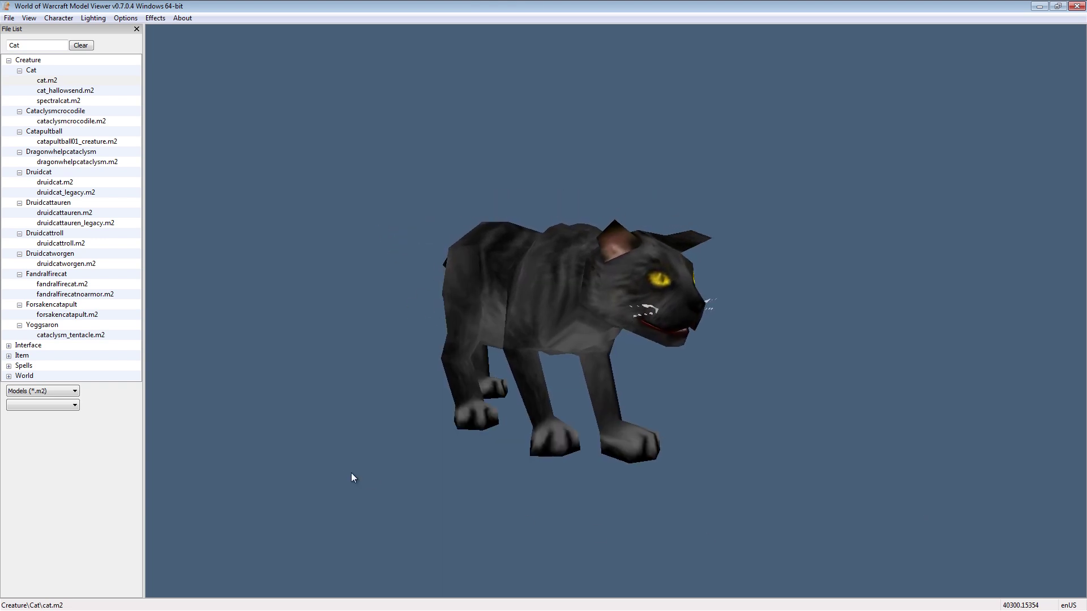
Step: Restore the animation controls and preview the Jump, Run and SwimIdle animations
{"action": "left_click", "coordinate": [28, 18]}
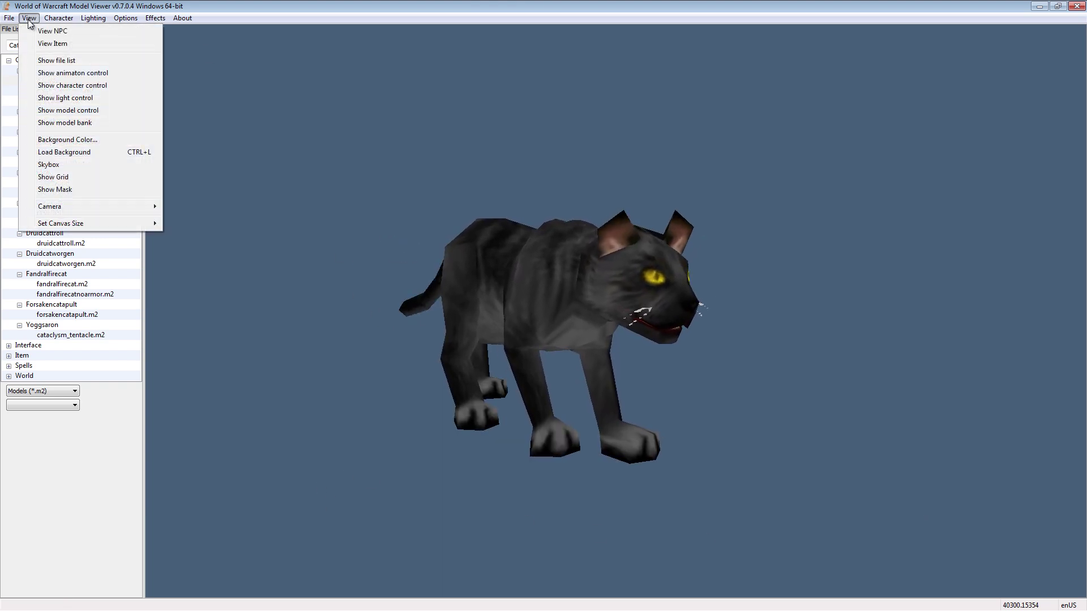
{"action": "left_click", "coordinate": [74, 73]}
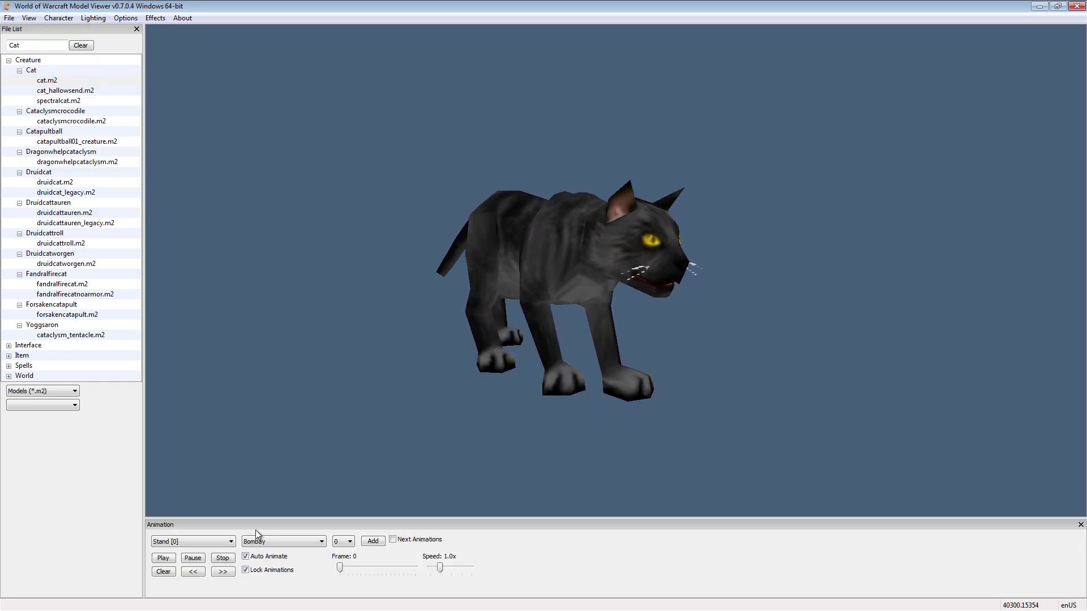
{"action": "left_click", "coordinate": [199, 541]}
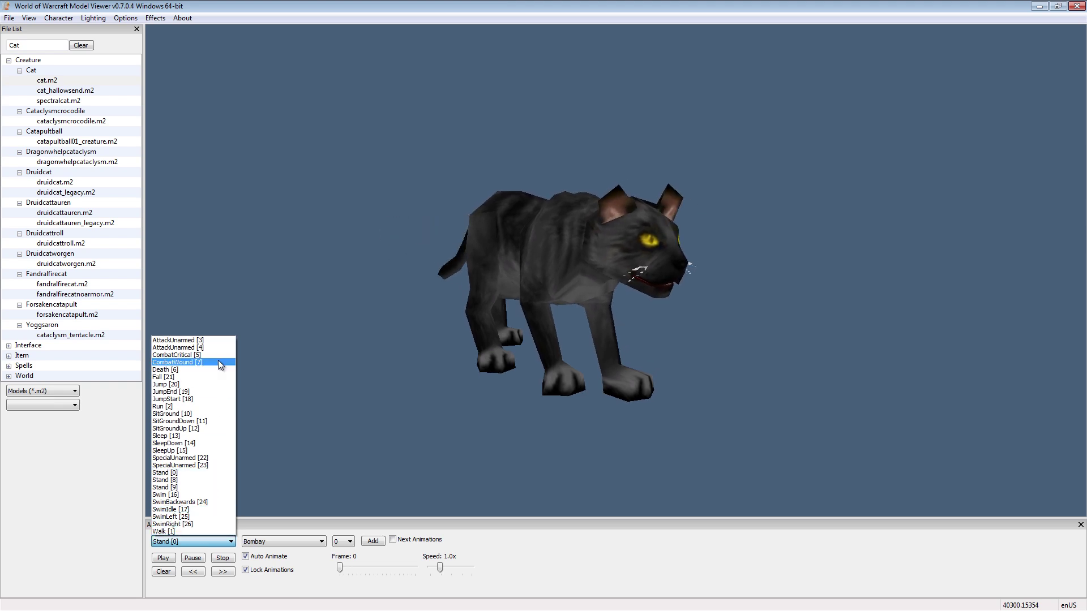
{"action": "left_click", "coordinate": [195, 384]}
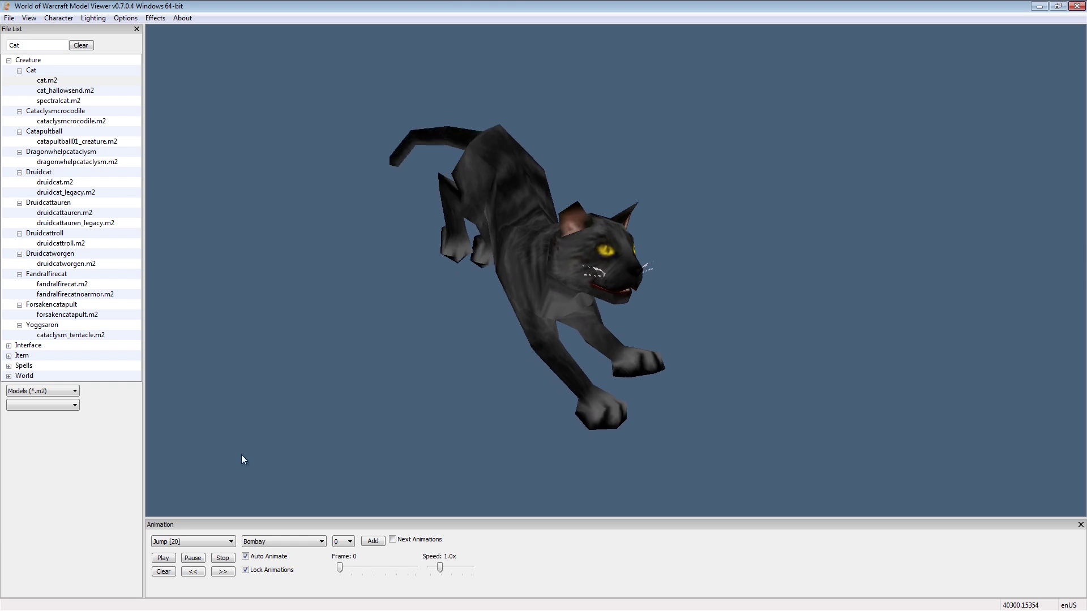
{"action": "left_click", "coordinate": [200, 539]}
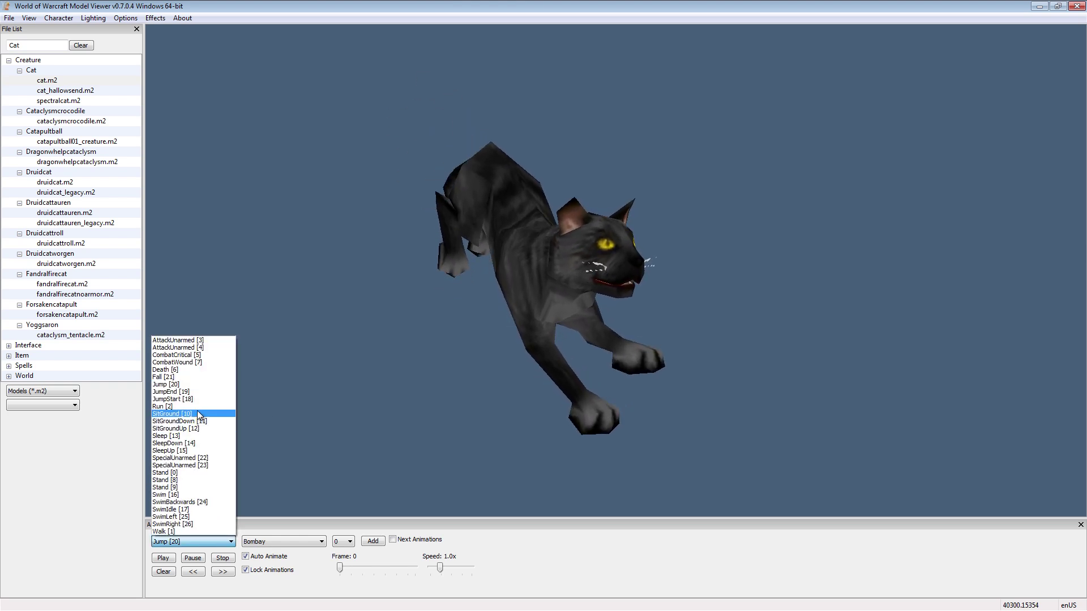
{"action": "left_click", "coordinate": [198, 406]}
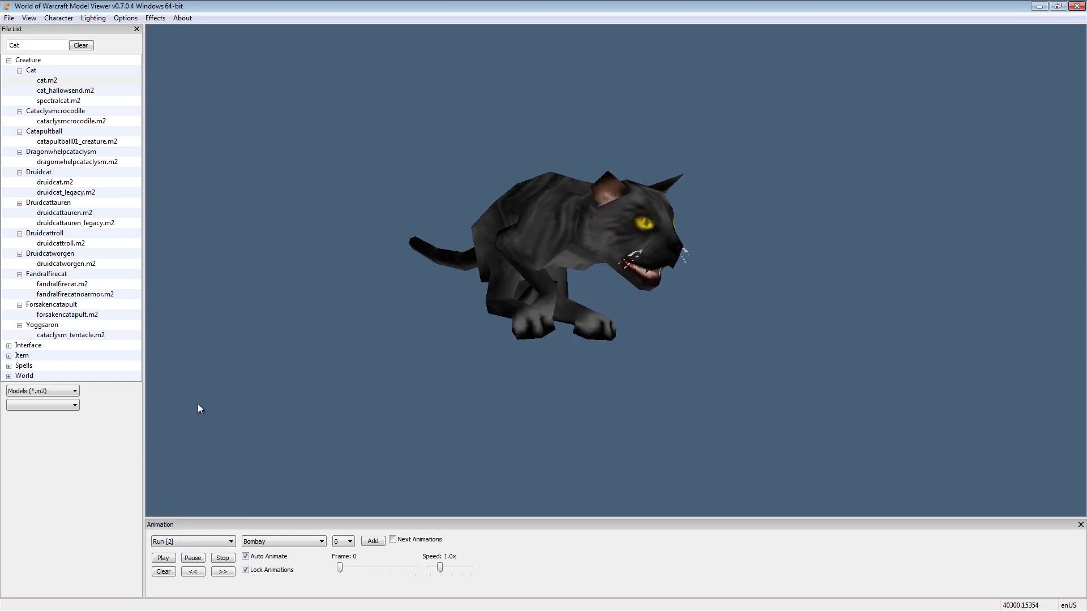
{"action": "left_click", "coordinate": [194, 539]}
{"action": "left_click", "coordinate": [193, 510]}
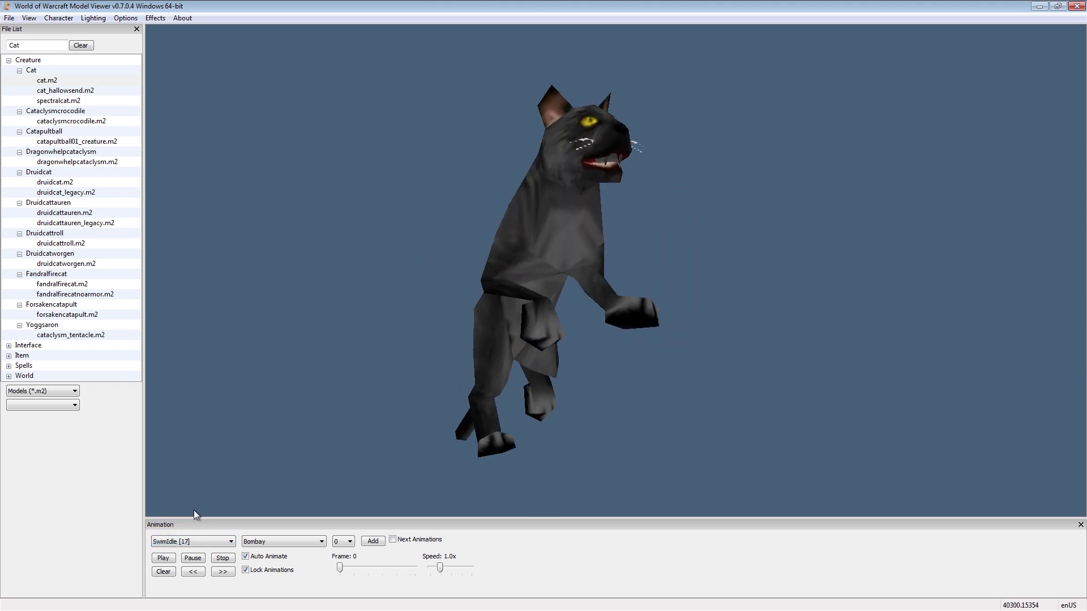
Step: Preview the SleepUp, Sleep and Walk animations, then return the cat to Stand [0]
{"action": "left_click", "coordinate": [201, 541]}
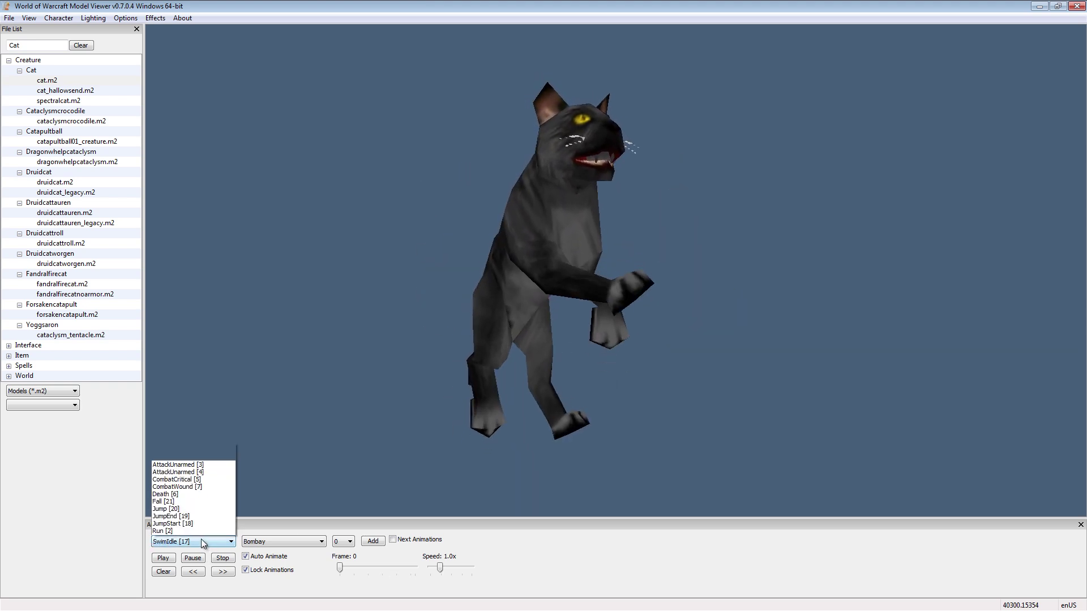
{"action": "left_click", "coordinate": [194, 452]}
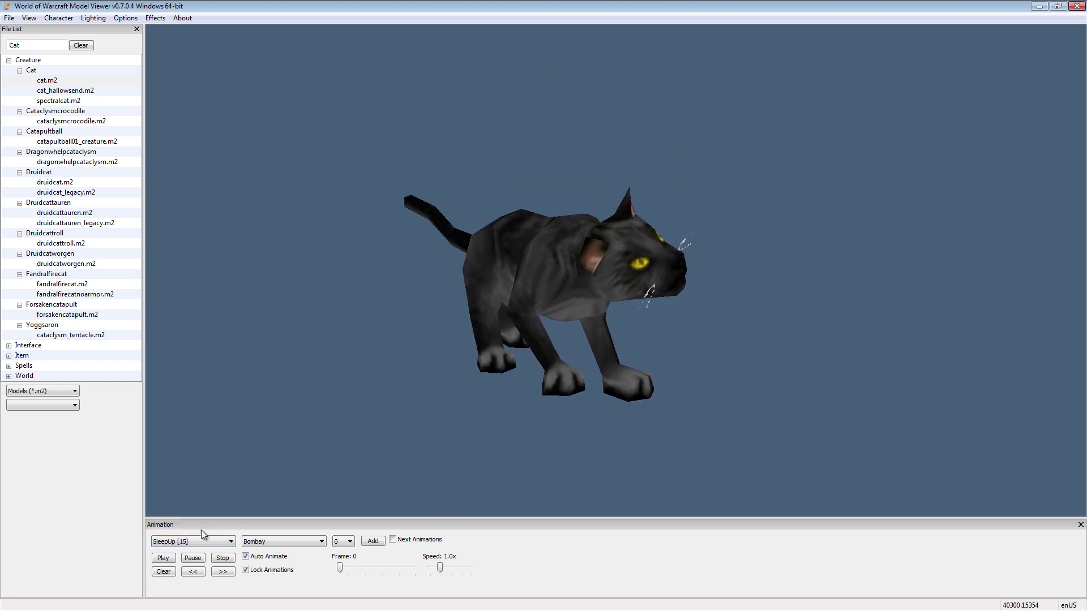
{"action": "left_click", "coordinate": [204, 541]}
{"action": "left_click", "coordinate": [205, 444]}
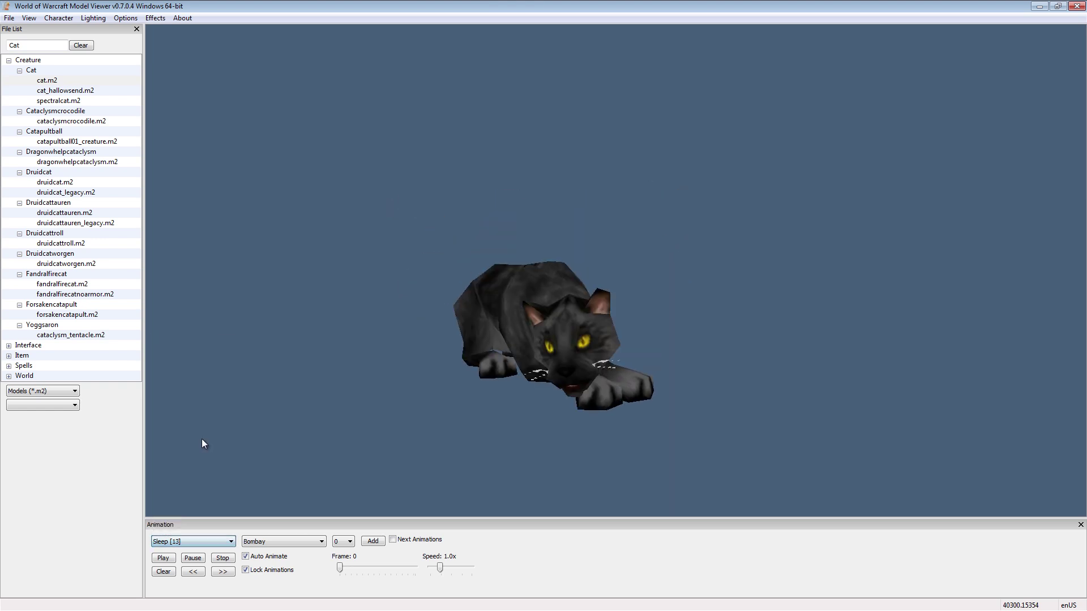
{"action": "left_click", "coordinate": [199, 541]}
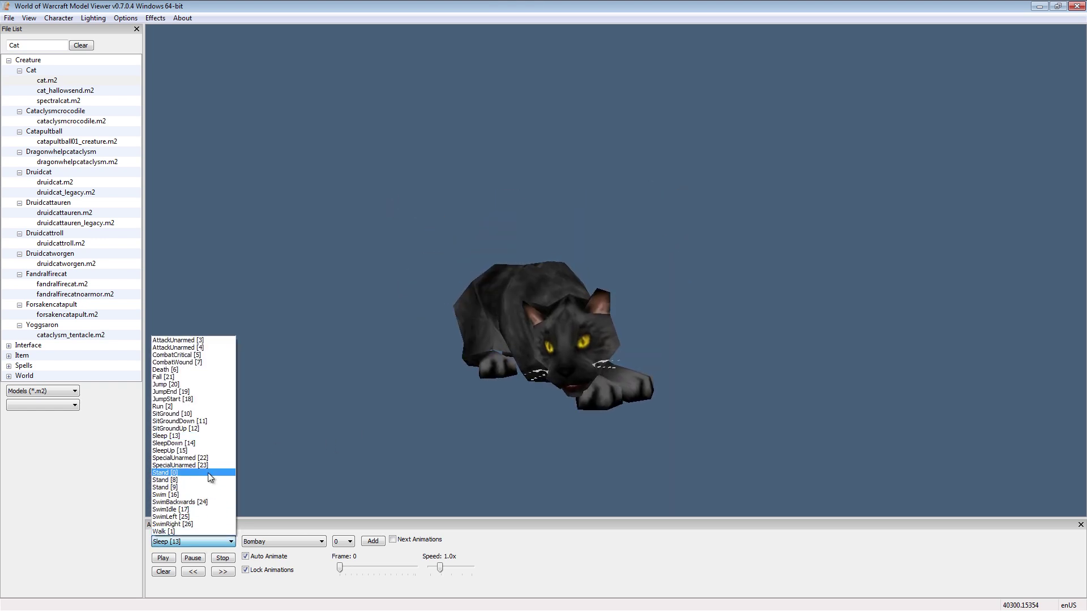
{"action": "left_click", "coordinate": [192, 532]}
{"action": "left_click", "coordinate": [195, 543]}
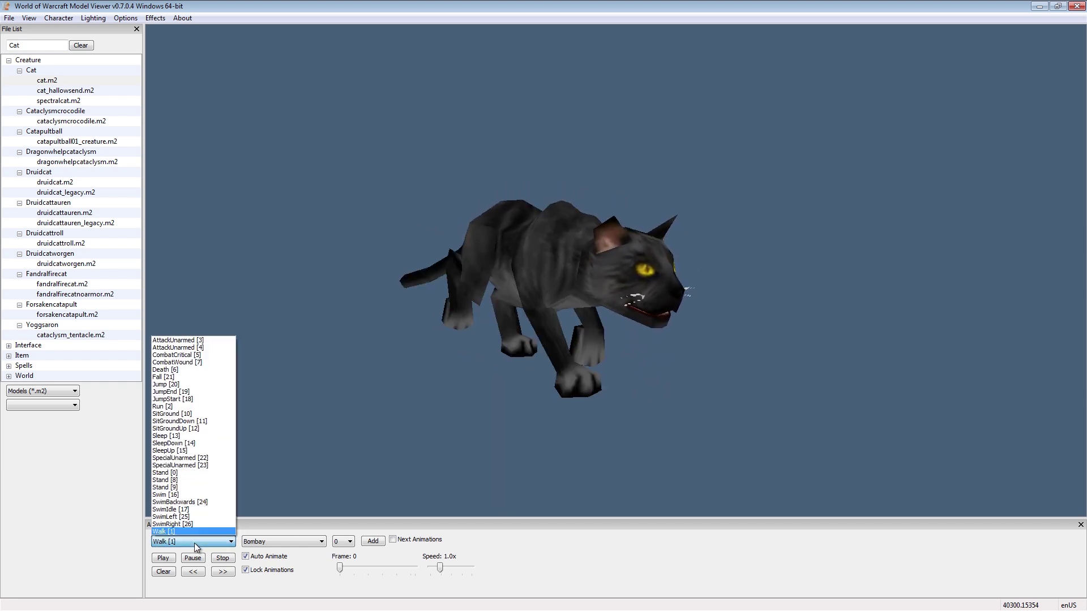
{"action": "left_click", "coordinate": [182, 474]}
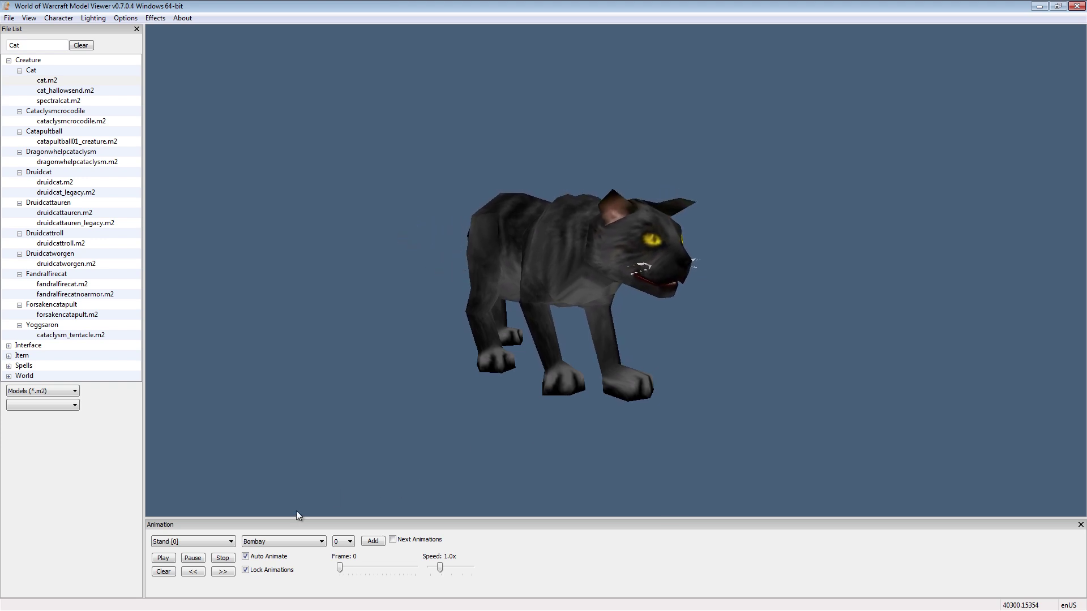
Step: Try the White, OrangeTabby and CornishRex cat skins, settling on the Salome calico skin
{"action": "left_click", "coordinate": [321, 543]}
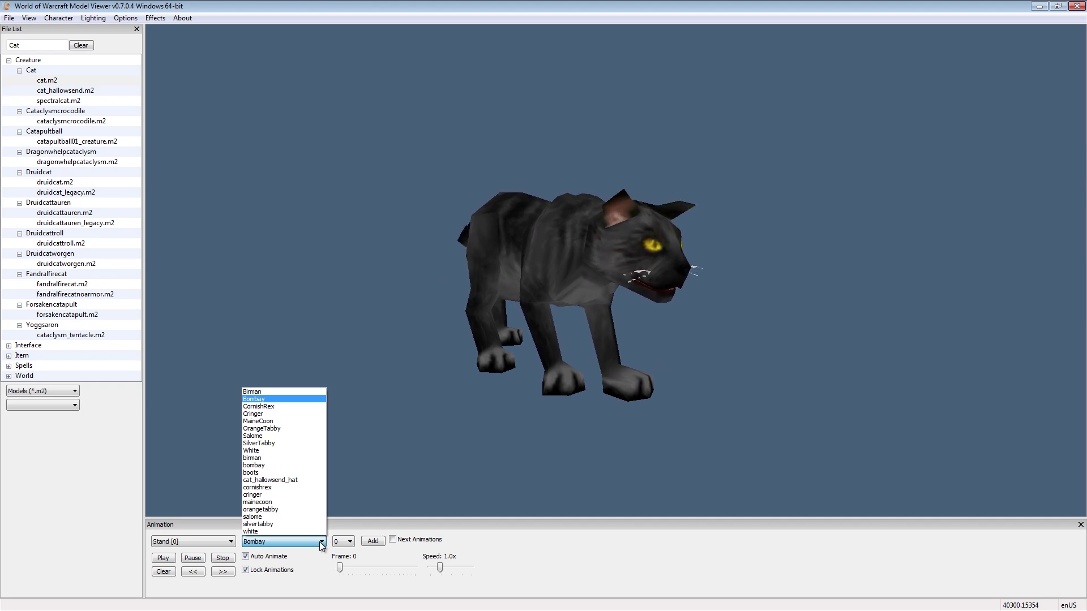
{"action": "left_click", "coordinate": [276, 450]}
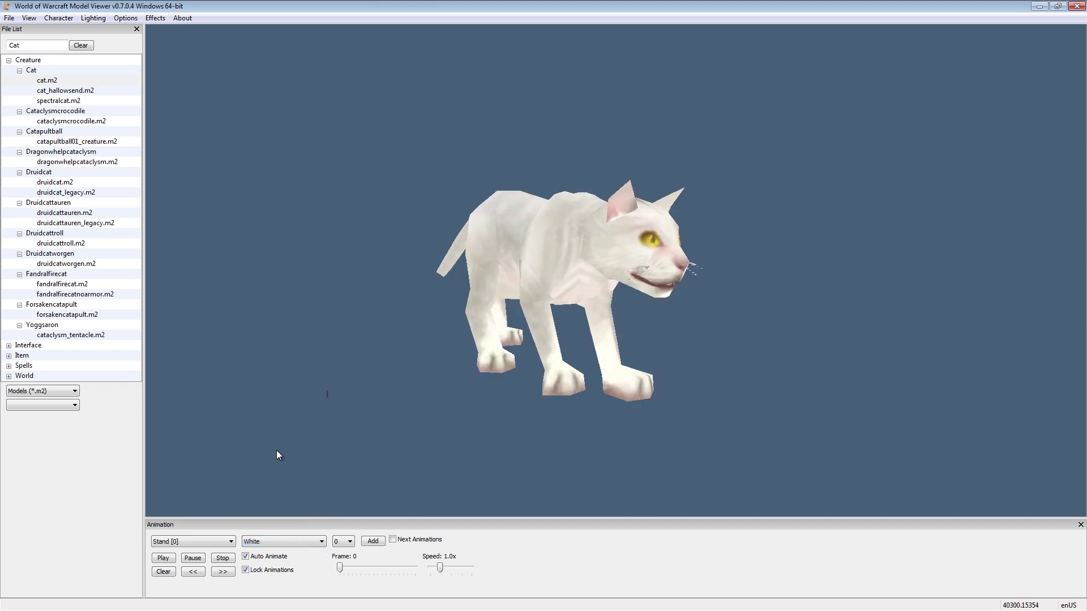
{"action": "left_click", "coordinate": [314, 542]}
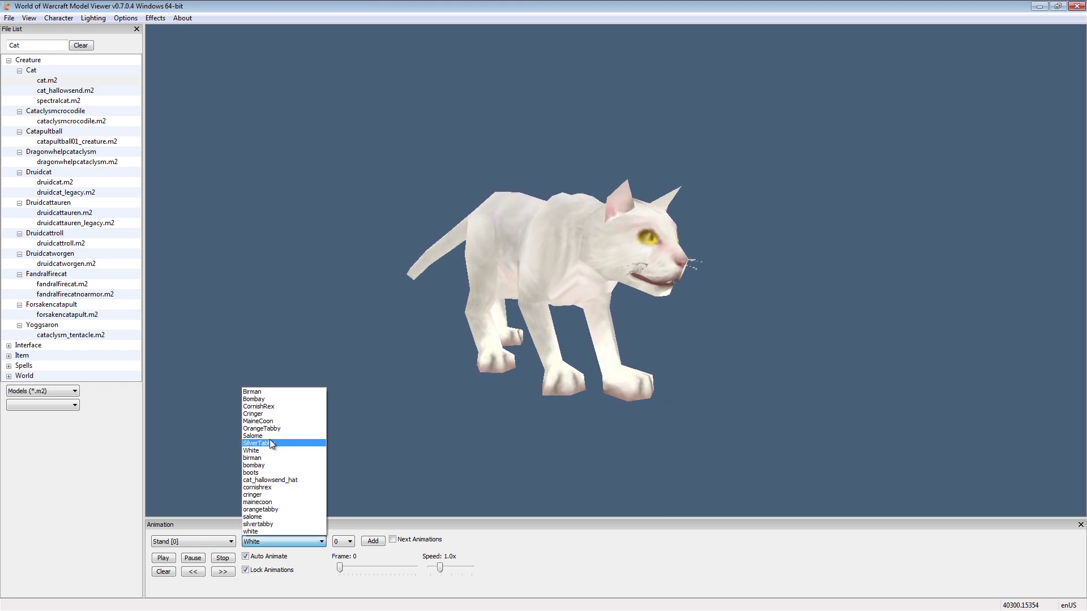
{"action": "left_click", "coordinate": [272, 429]}
{"action": "left_click", "coordinate": [303, 544]}
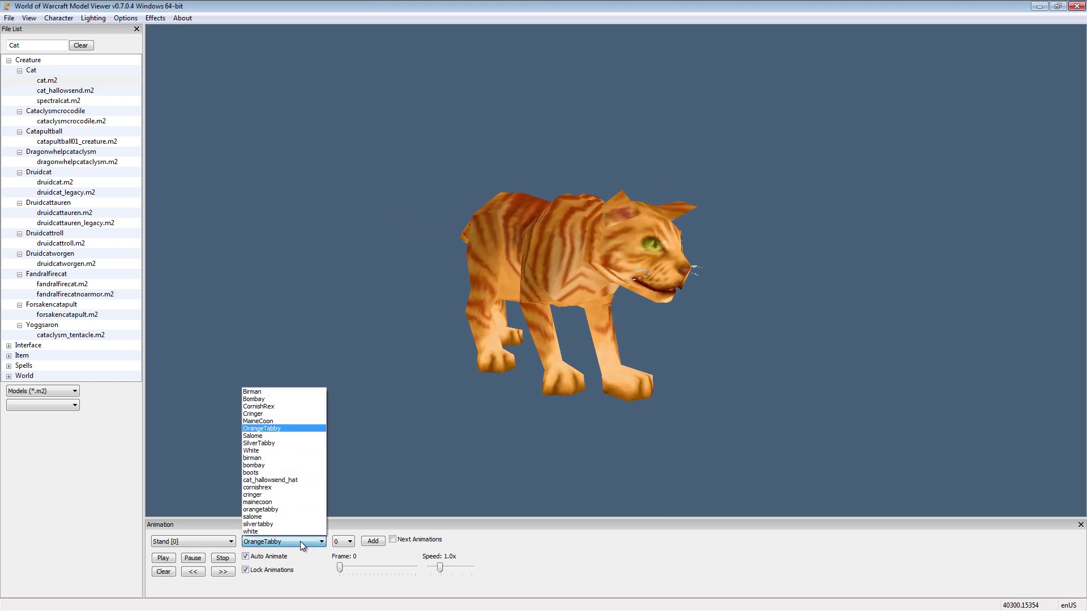
{"action": "left_click", "coordinate": [282, 407]}
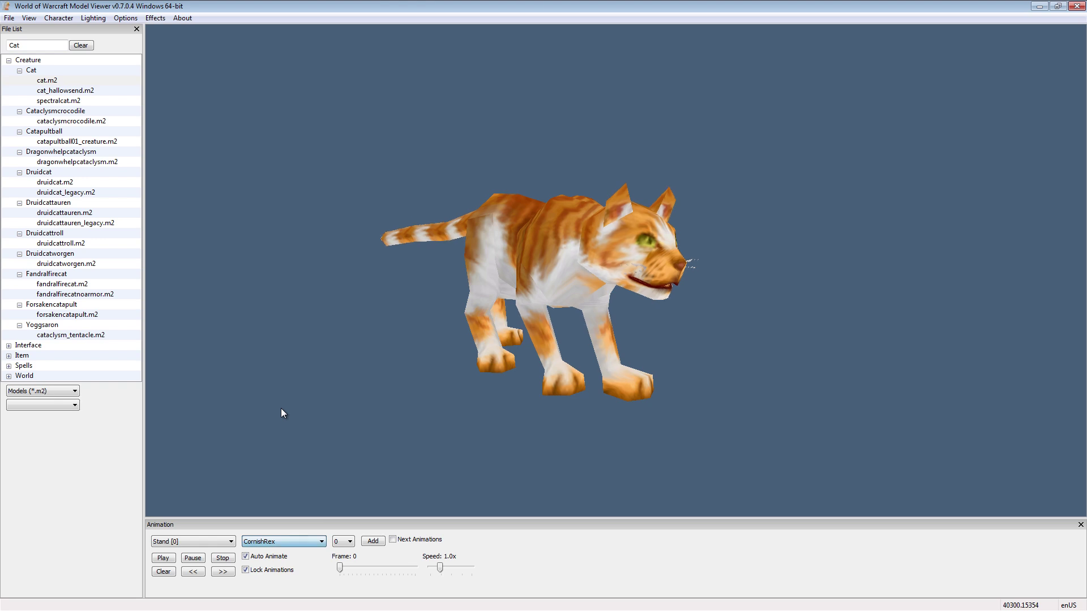
{"action": "left_click", "coordinate": [316, 543]}
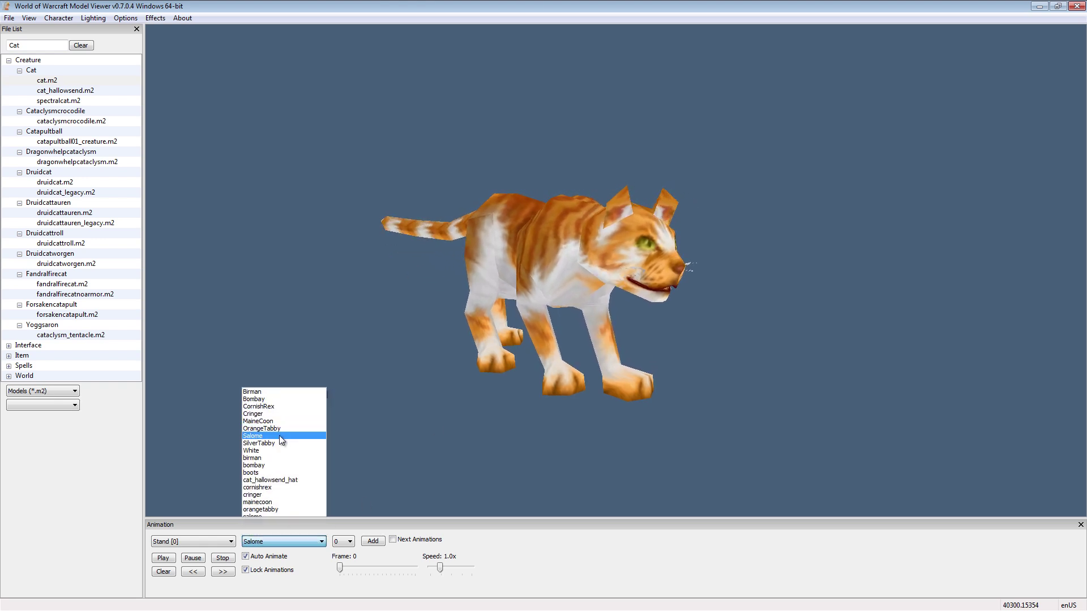
{"action": "left_click", "coordinate": [280, 436]}
{"action": "mouse_move", "coordinate": [523, 442]}
{"action": "left_mouse_down"}
{"action": "mouse_move", "coordinate": [613, 427]}
{"action": "mouse_move", "coordinate": [529, 443]}
{"action": "left_mouse_up"}
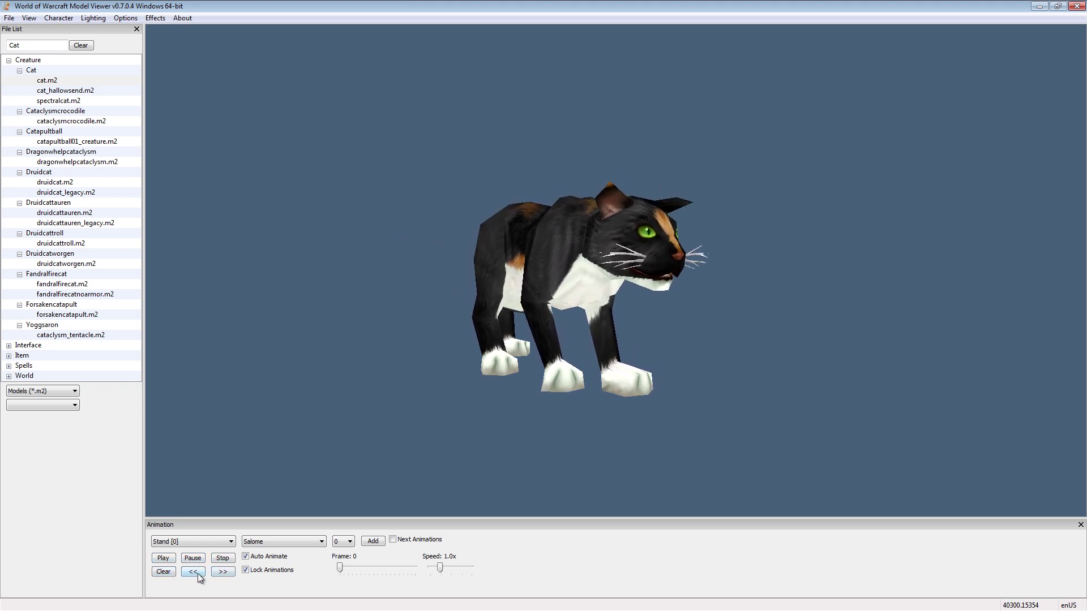
Step: Rewind the Run [2] animation to frame 0, then pause and stop it
{"action": "scroll", "coordinate": [205, 543], "scroll_direction": "down", "scroll_amount": 2}
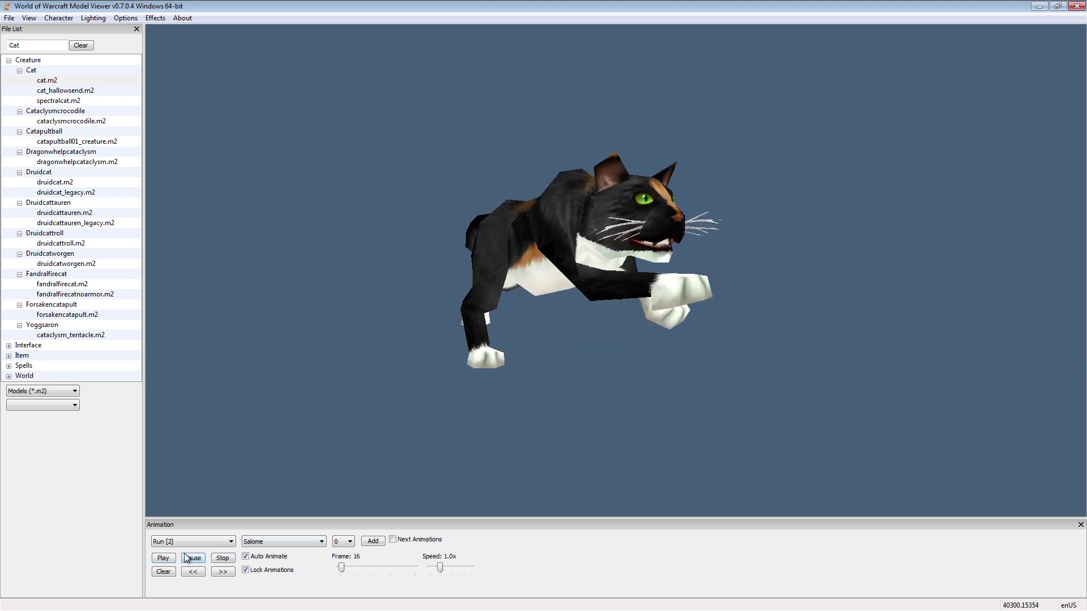
{"action": "left_click_drag", "start_coordinate": [344, 569], "coordinate": [368, 576]}
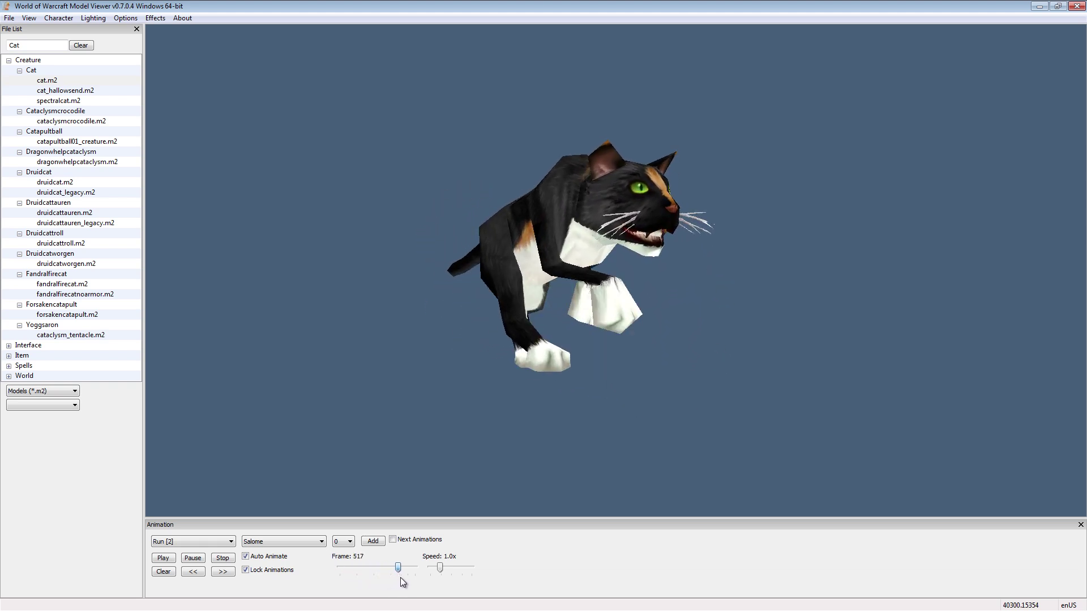
{"action": "left_click_drag", "start_coordinate": [376, 579], "coordinate": [338, 579]}
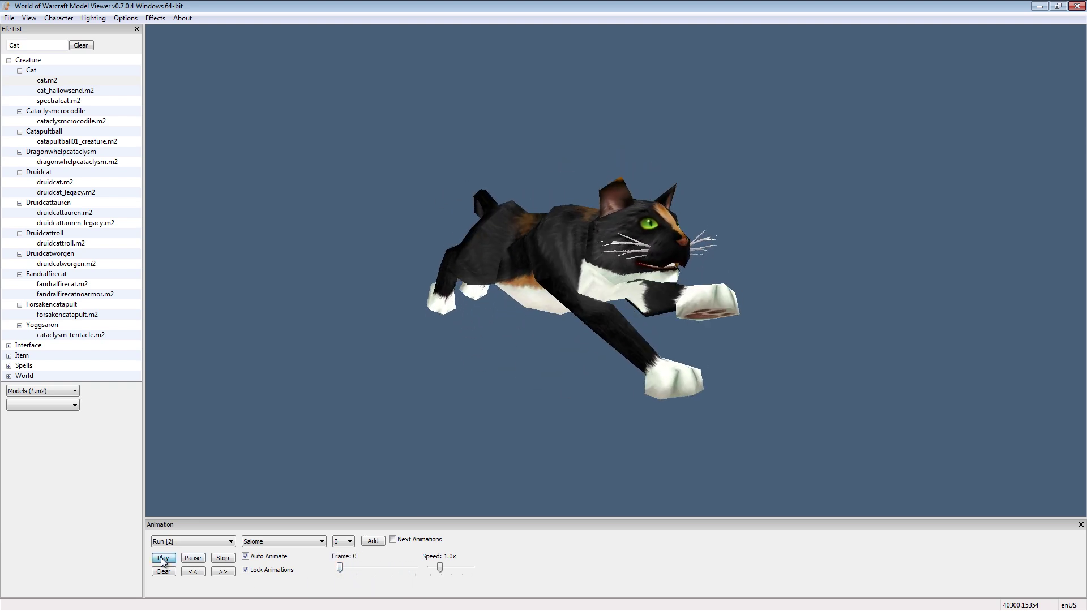
{"action": "left_click", "coordinate": [191, 562]}
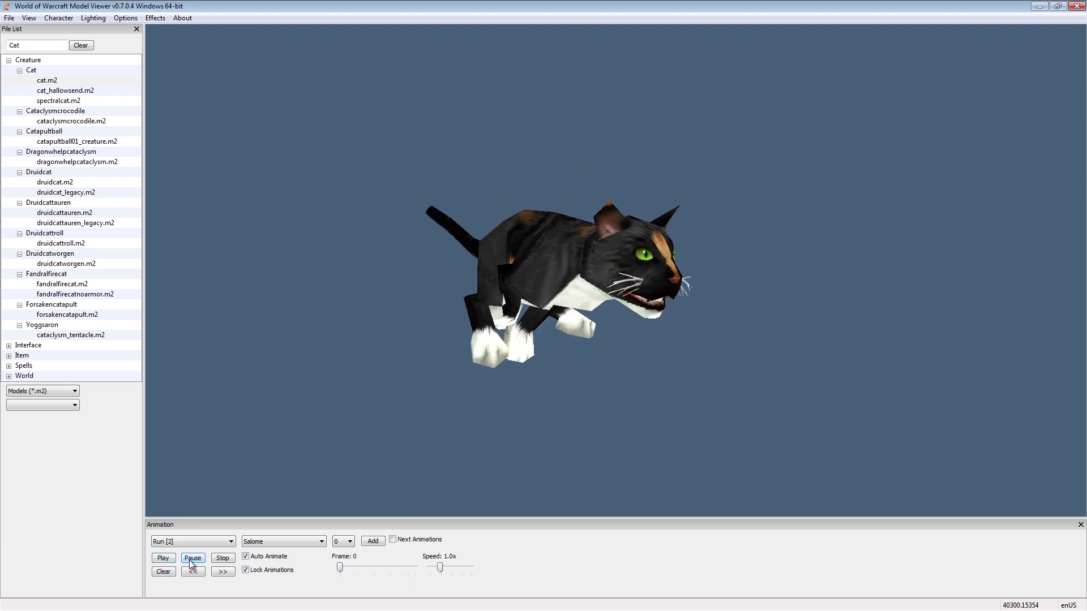
{"action": "left_click", "coordinate": [223, 559]}
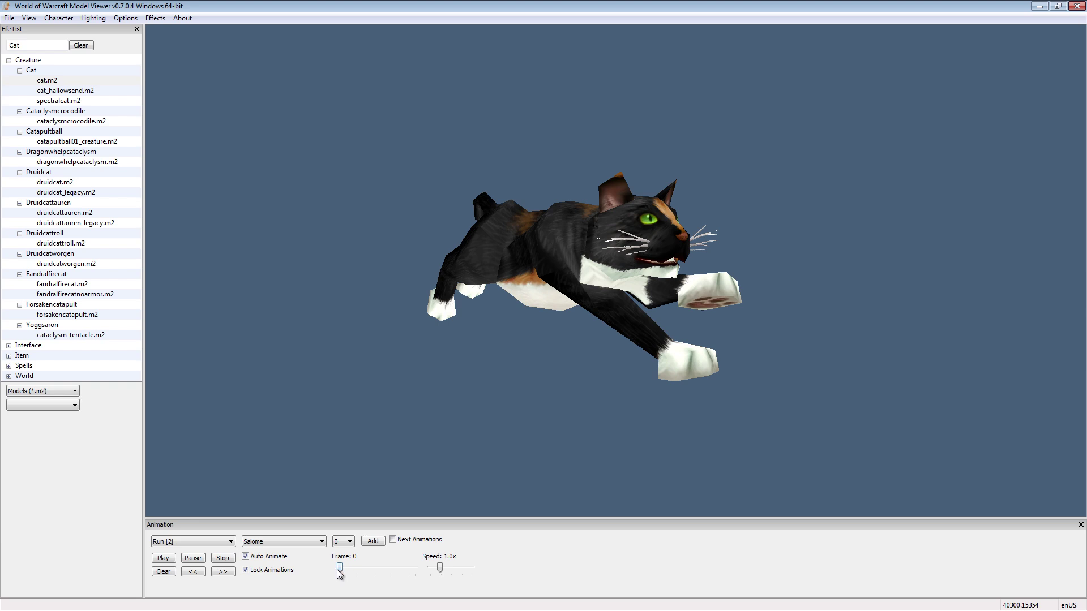
Step: Play the run animation at 1.0x speed and turn the cat to face the camera
{"action": "left_click", "coordinate": [163, 558]}
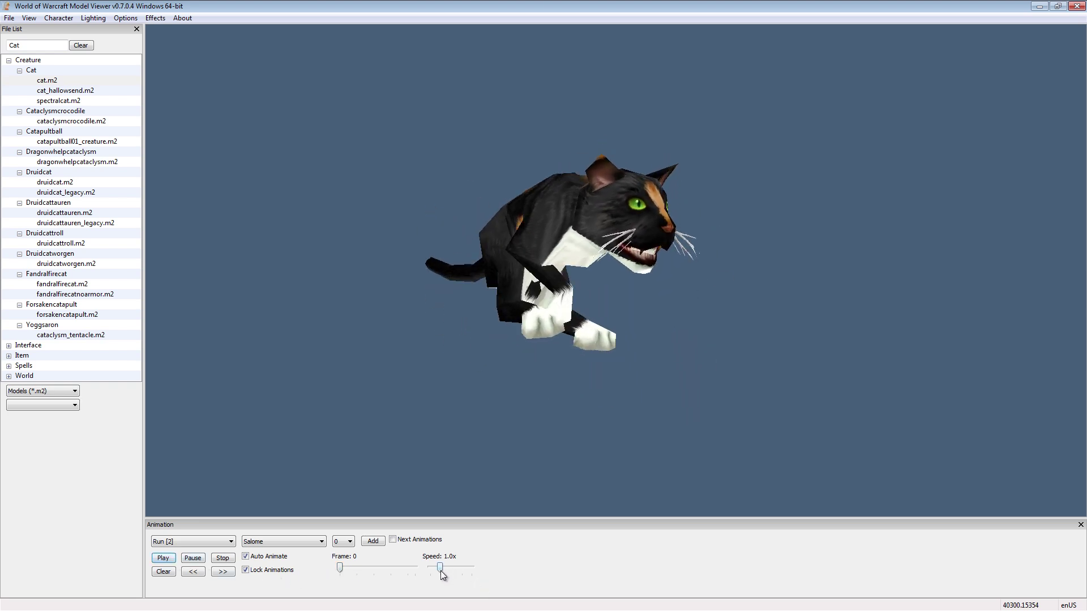
{"action": "mouse_move", "coordinate": [440, 567]}
{"action": "left_mouse_down"}
{"action": "mouse_move", "coordinate": [457, 567]}
{"action": "mouse_move", "coordinate": [423, 569]}
{"action": "left_mouse_up"}
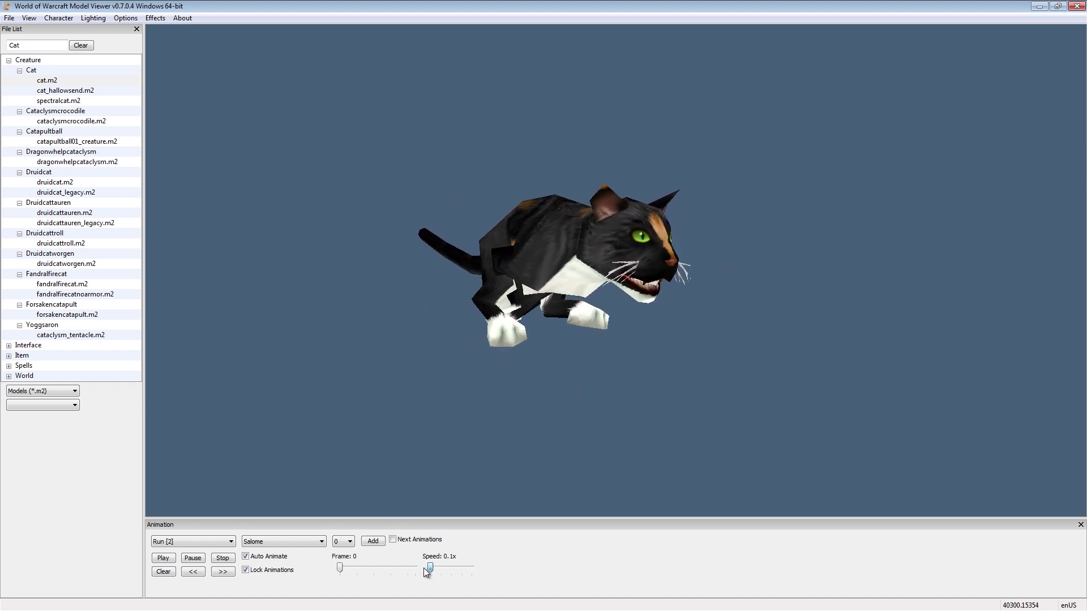
{"action": "left_click_drag", "start_coordinate": [423, 568], "coordinate": [442, 568]}
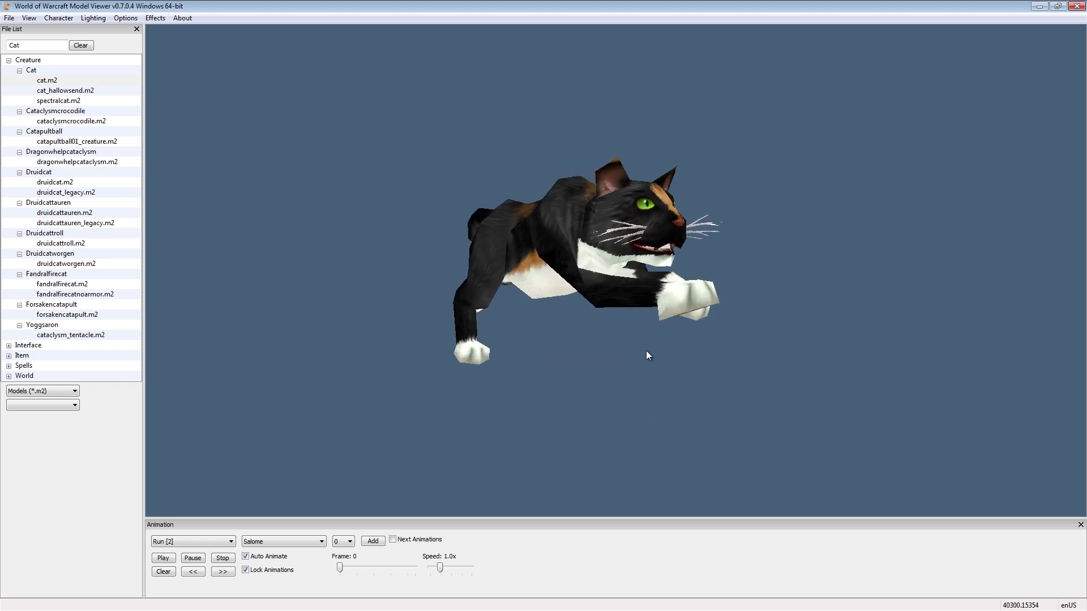
{"action": "left_click_drag", "start_coordinate": [622, 275], "coordinate": [430, 323]}
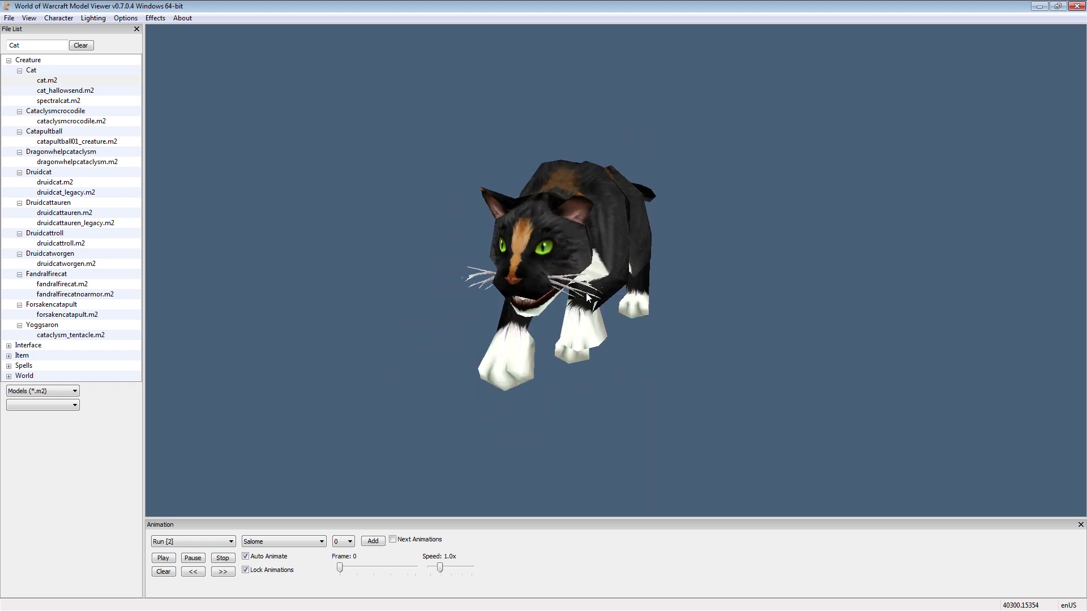
Step: Clear the Cat filter and load orcmale.m2 from Character > Orc > male
{"action": "left_click", "coordinate": [80, 47]}
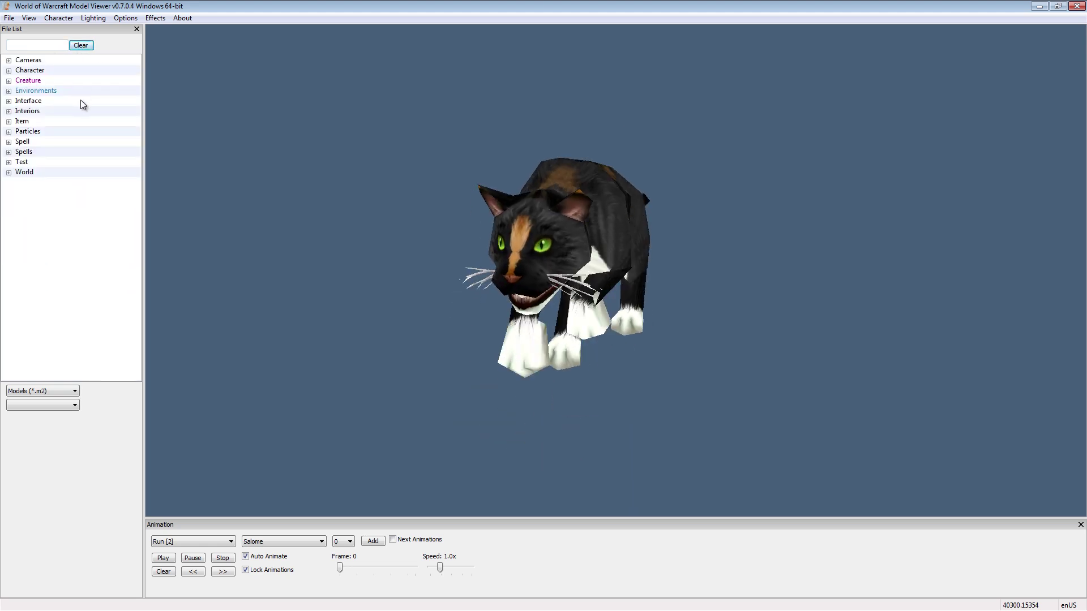
{"action": "left_click", "coordinate": [8, 71]}
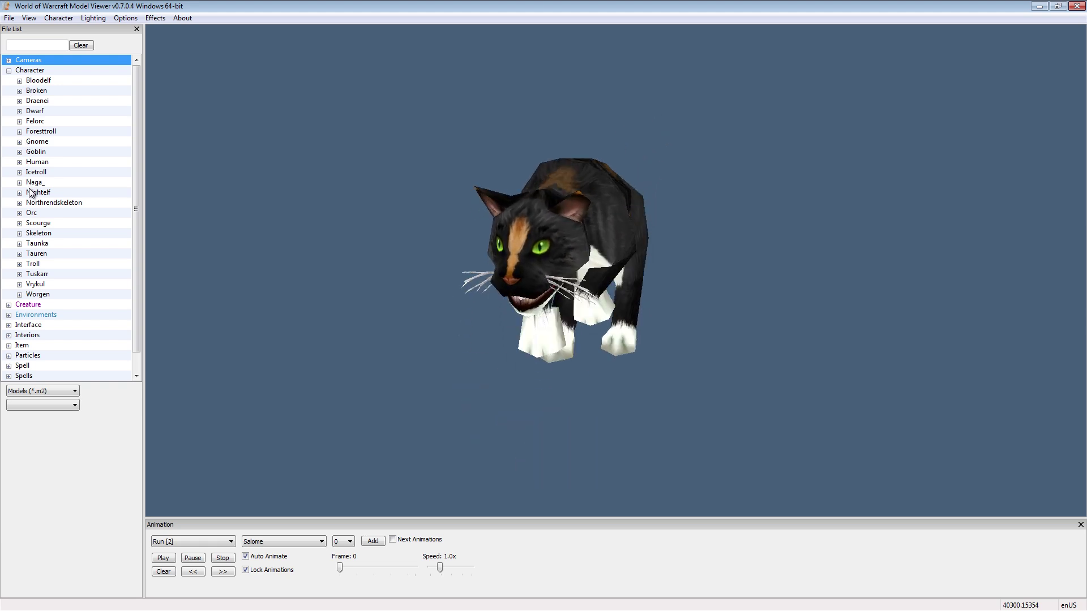
{"action": "left_click", "coordinate": [20, 213]}
{"action": "left_click", "coordinate": [30, 233]}
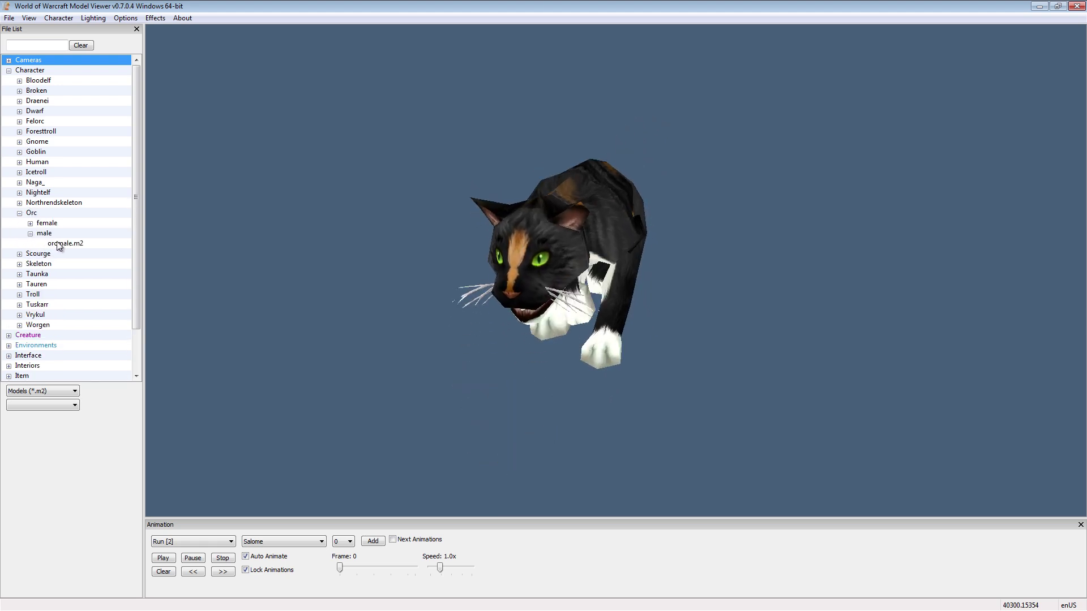
{"action": "left_click", "coordinate": [65, 243]}
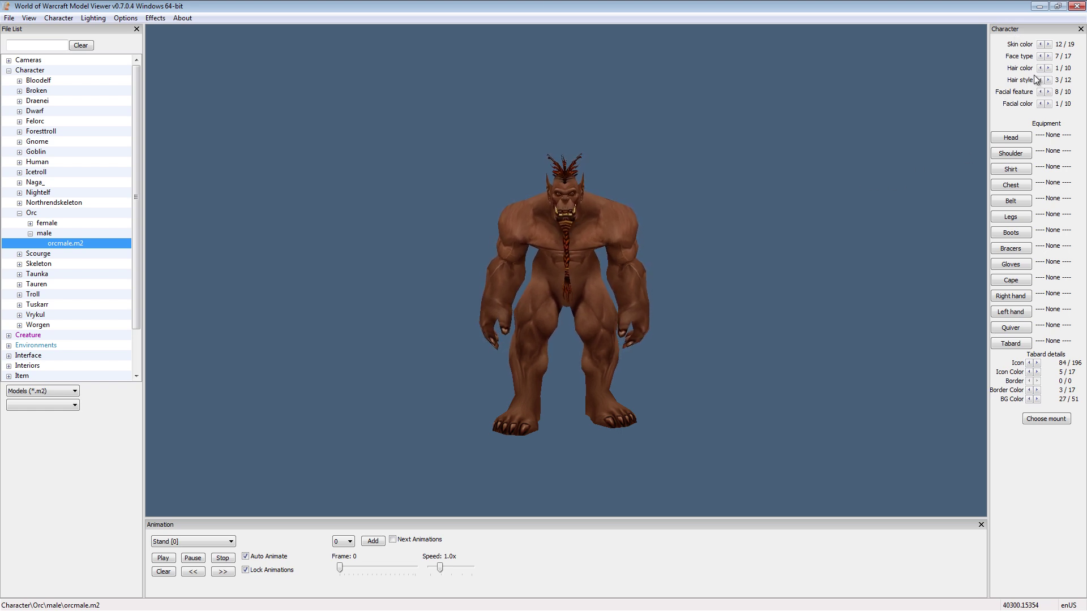
Step: Set the orc's skin colour to 8/19 bright green, then rotate and zoom to check it
{"action": "left_click", "coordinate": [1040, 45]}
{"action": "left_click", "coordinate": [1040, 45]}
{"action": "left_click", "coordinate": [1040, 44]}
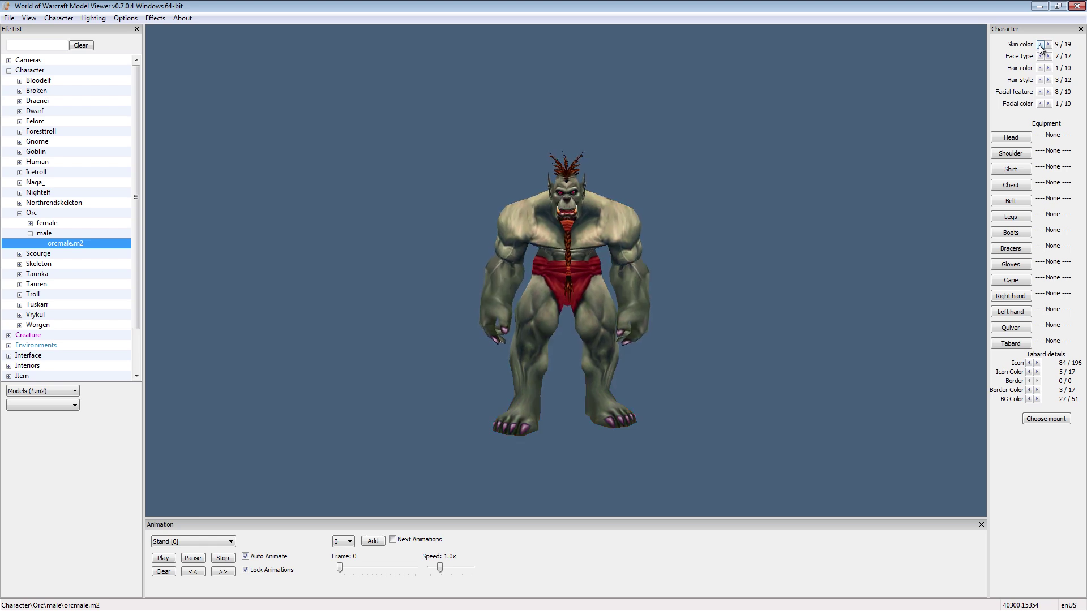
{"action": "left_click", "coordinate": [1040, 45]}
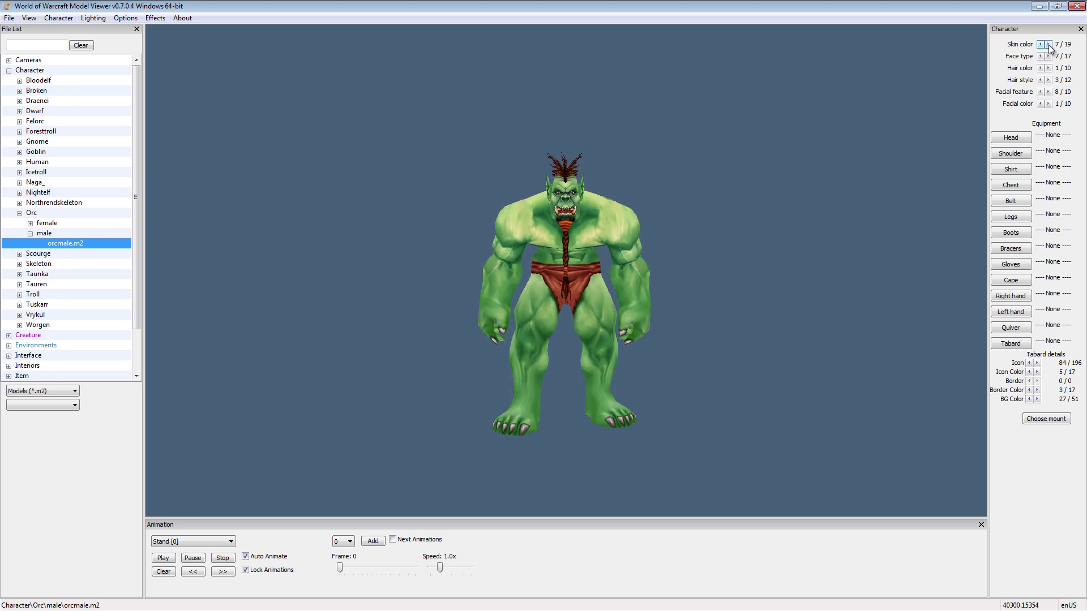
{"action": "left_click", "coordinate": [1046, 45]}
{"action": "mouse_move", "coordinate": [698, 158]}
{"action": "left_mouse_down"}
{"action": "mouse_move", "coordinate": [800, 155]}
{"action": "mouse_move", "coordinate": [708, 165]}
{"action": "left_mouse_up"}
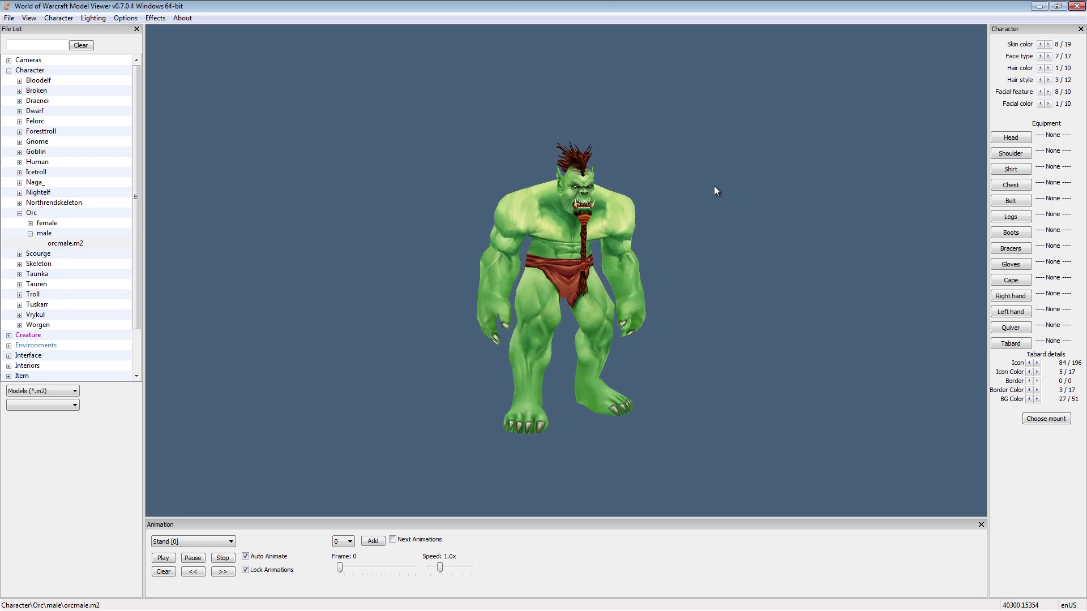
{"action": "scroll", "coordinate": [714, 180], "scroll_direction": "up", "scroll_amount": 3}
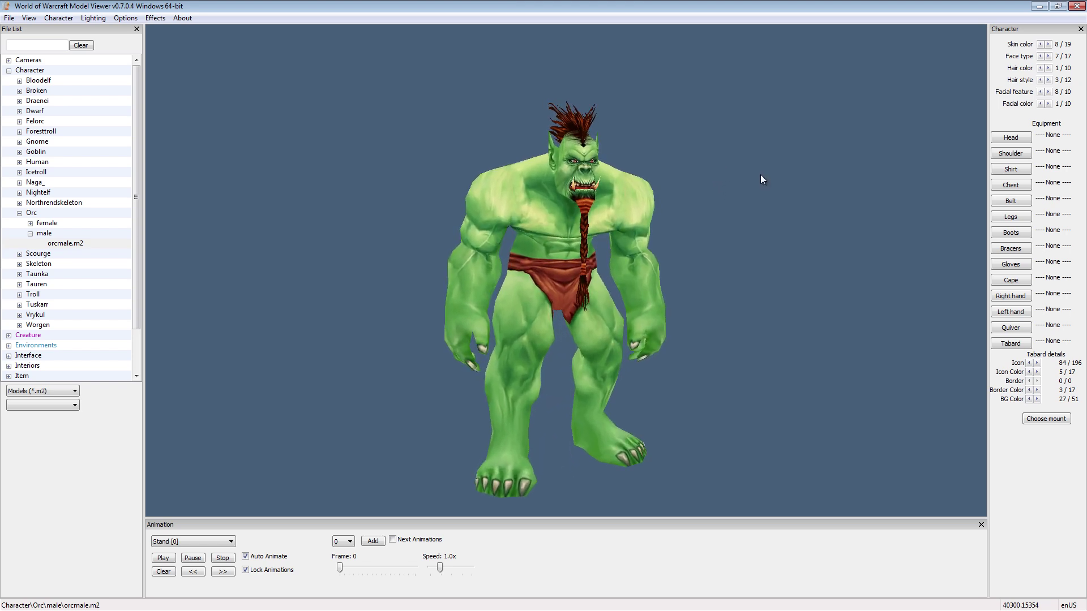
{"action": "left_click_drag", "start_coordinate": [760, 174], "coordinate": [715, 172]}
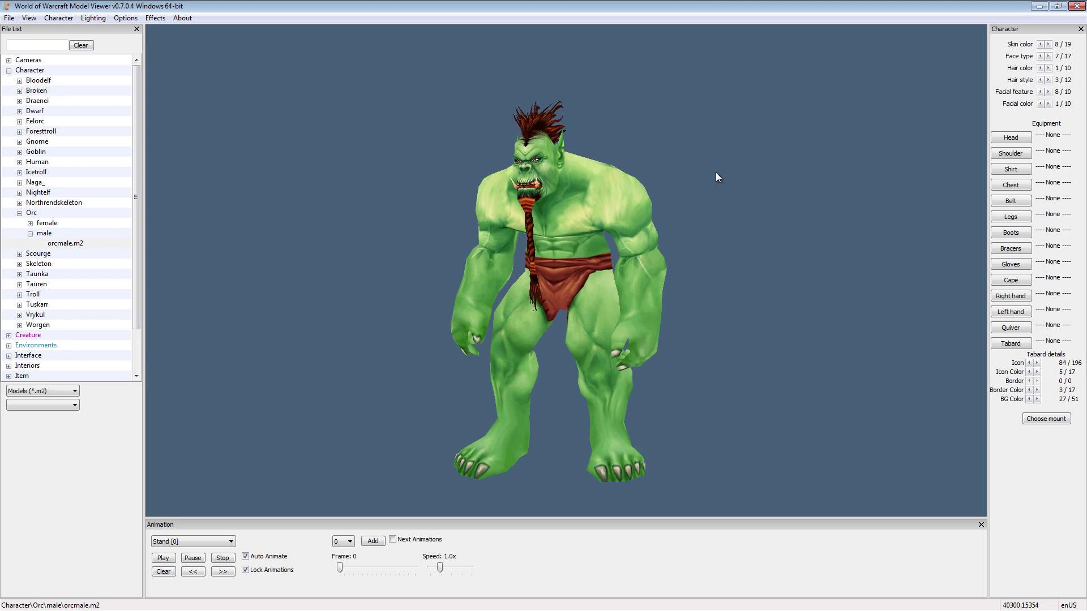
Step: Set the orc's face type to 5 and step the hair colour toward purple
{"action": "left_click", "coordinate": [1048, 56]}
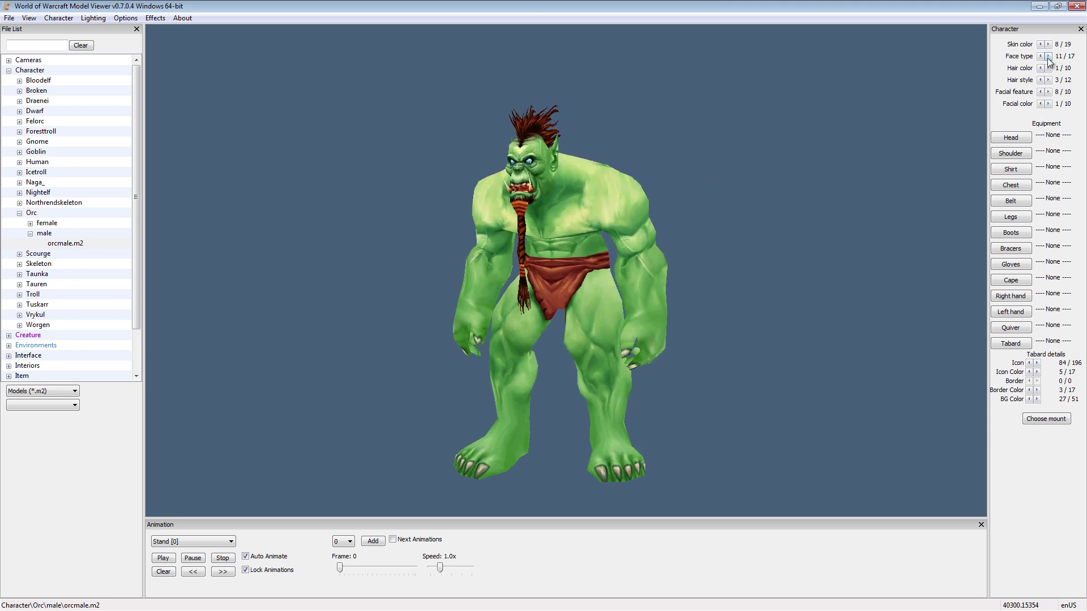
{"action": "left_click", "coordinate": [1040, 57]}
{"action": "left_click", "coordinate": [1040, 57]}
{"action": "left_click", "coordinate": [1040, 56]}
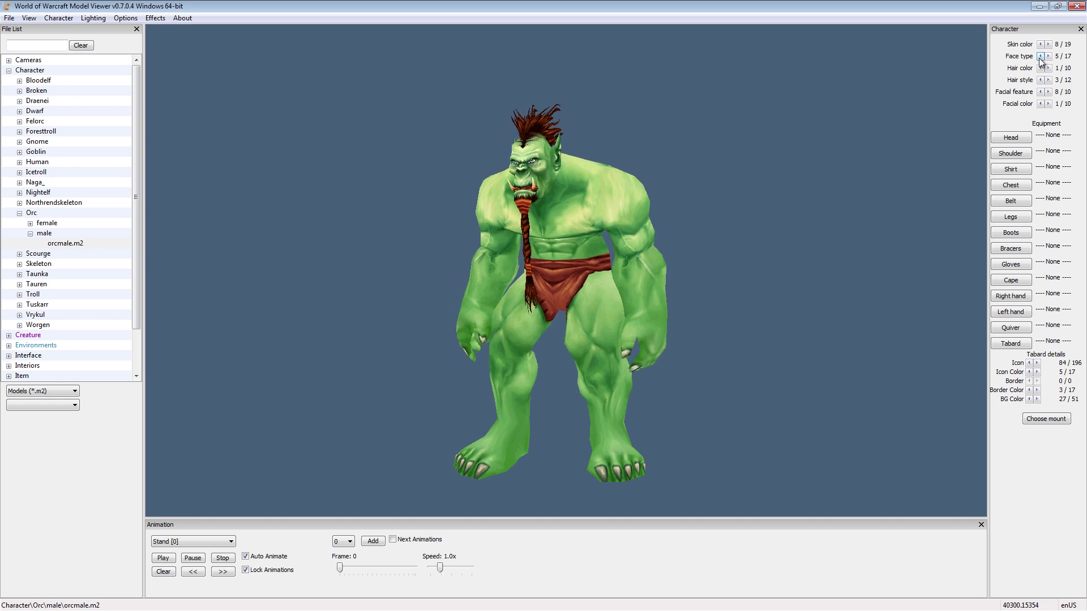
{"action": "left_click", "coordinate": [1048, 68]}
{"action": "left_click", "coordinate": [1048, 68]}
{"action": "left_click", "coordinate": [1048, 67]}
Step: Cycle through the hair styles, settling on the purple mohawk at 3/12
{"action": "left_click", "coordinate": [1048, 80]}
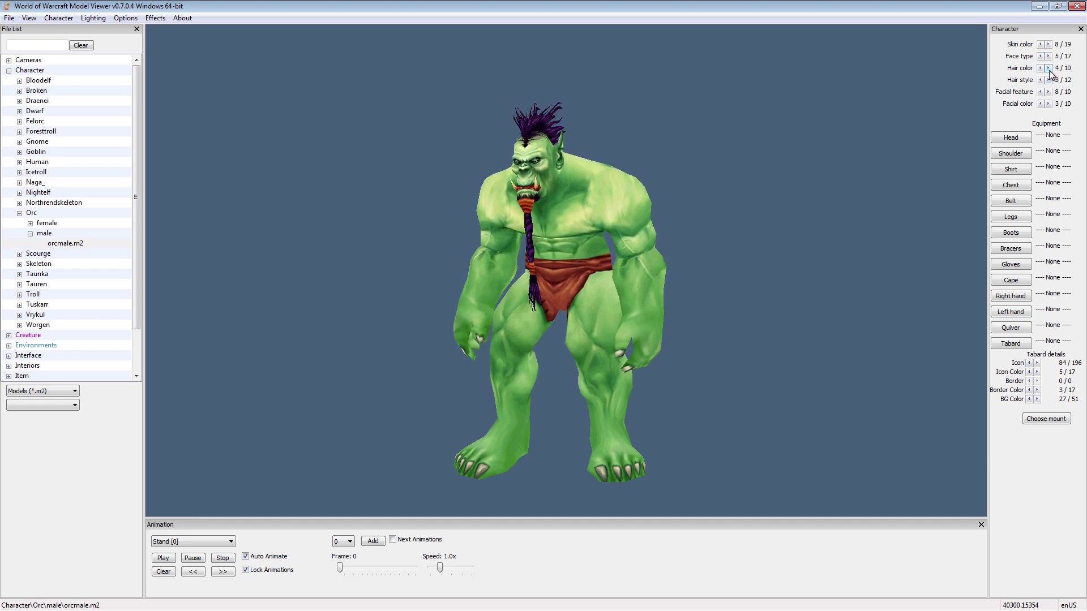
{"action": "left_click", "coordinate": [1048, 80]}
{"action": "left_click", "coordinate": [1048, 80]}
{"action": "left_click", "coordinate": [1049, 80]}
{"action": "left_click", "coordinate": [1048, 80]}
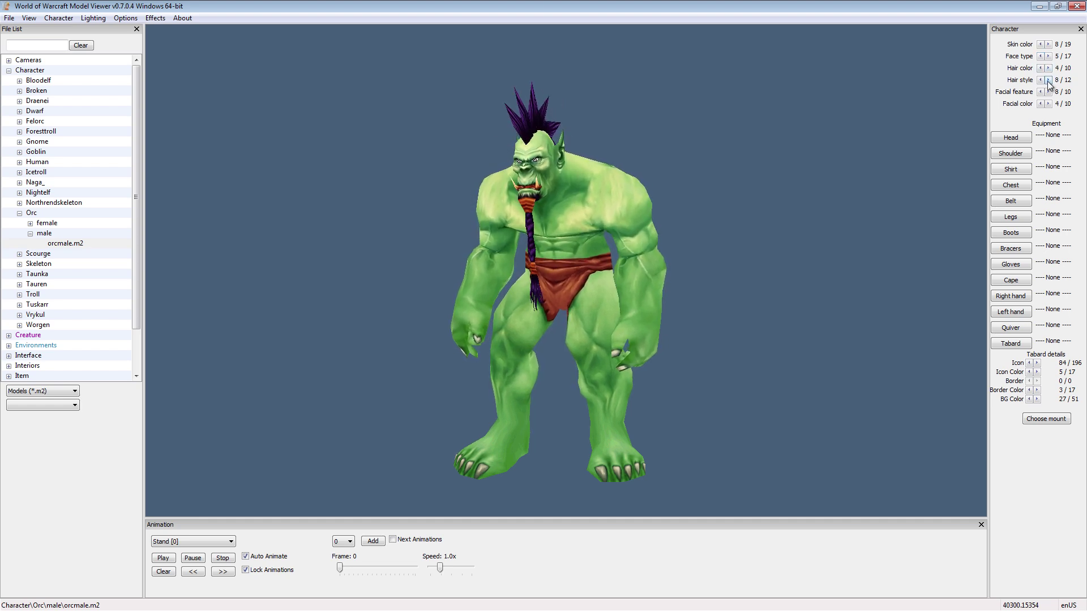
{"action": "left_click", "coordinate": [1048, 80]}
{"action": "left_click", "coordinate": [1048, 80]}
{"action": "left_click", "coordinate": [1048, 80]}
{"action": "left_click", "coordinate": [1048, 80]}
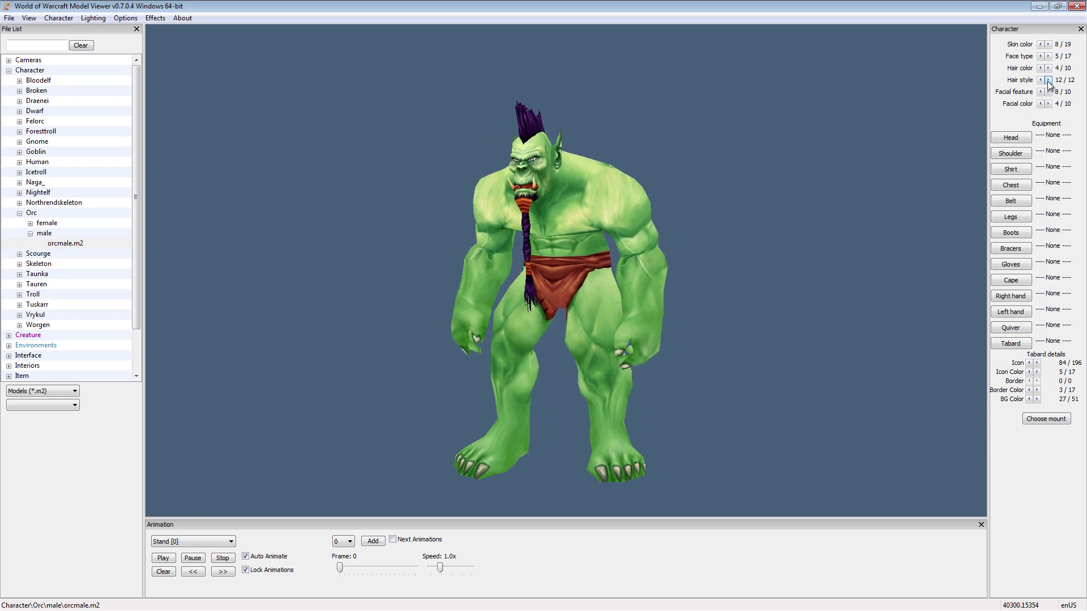
{"action": "left_click", "coordinate": [1048, 79]}
{"action": "left_click", "coordinate": [1048, 80]}
{"action": "left_click", "coordinate": [1048, 80]}
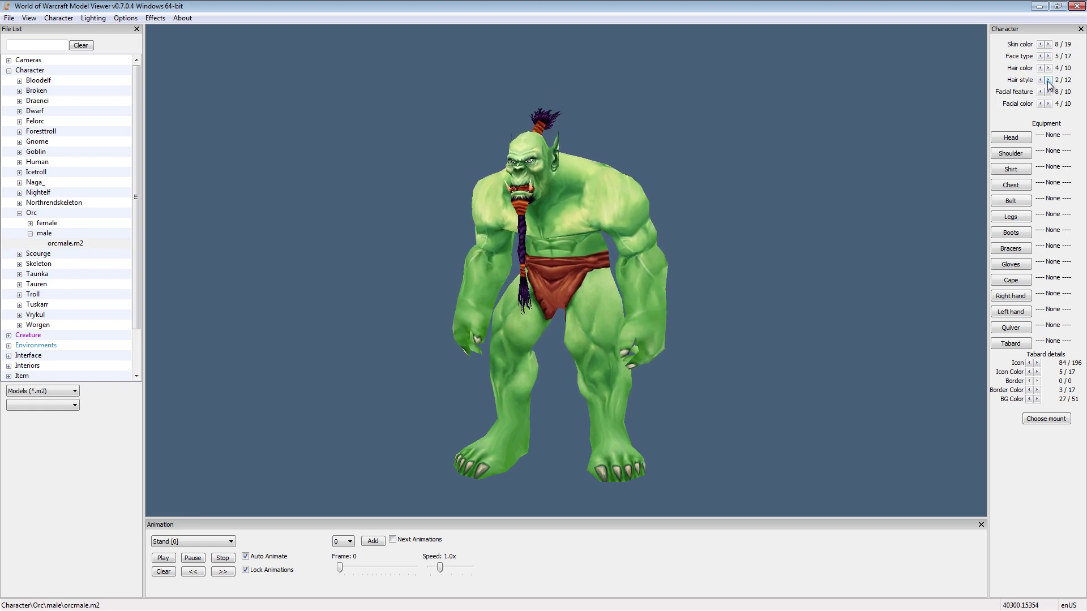
{"action": "left_click", "coordinate": [1048, 80]}
{"action": "left_click", "coordinate": [1041, 80]}
{"action": "left_click", "coordinate": [1041, 80]}
{"action": "left_click", "coordinate": [1041, 80]}
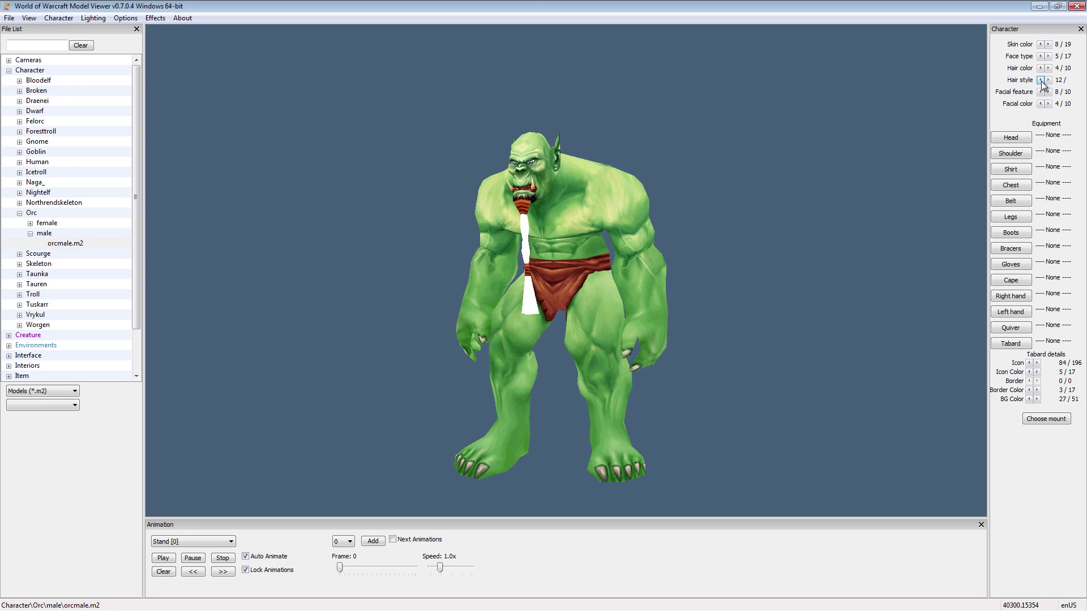
{"action": "left_click", "coordinate": [1041, 80]}
{"action": "left_click", "coordinate": [1048, 80]}
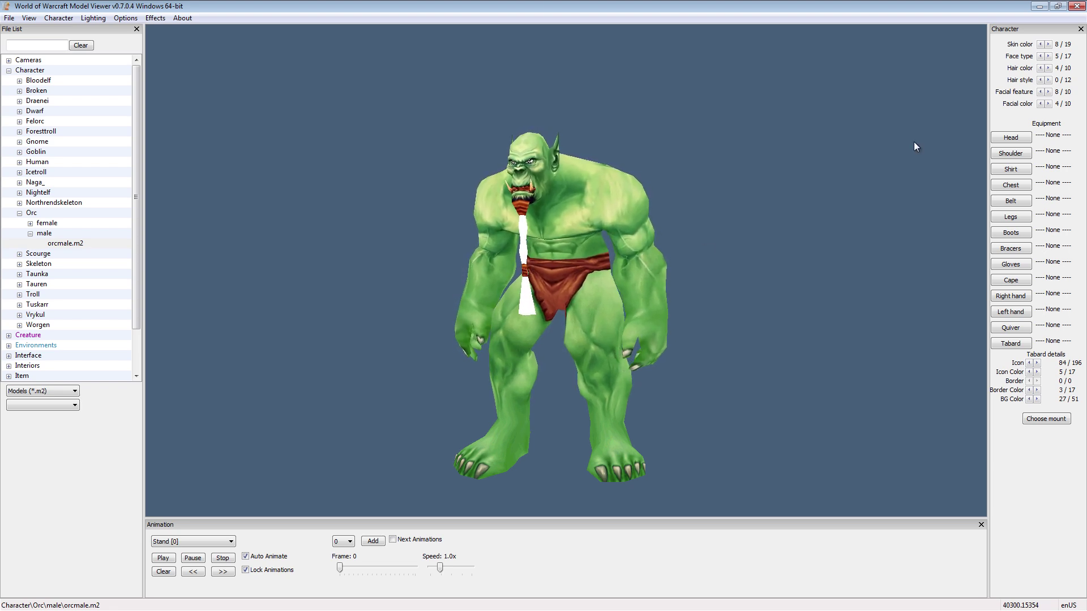
{"action": "left_click", "coordinate": [1048, 80]}
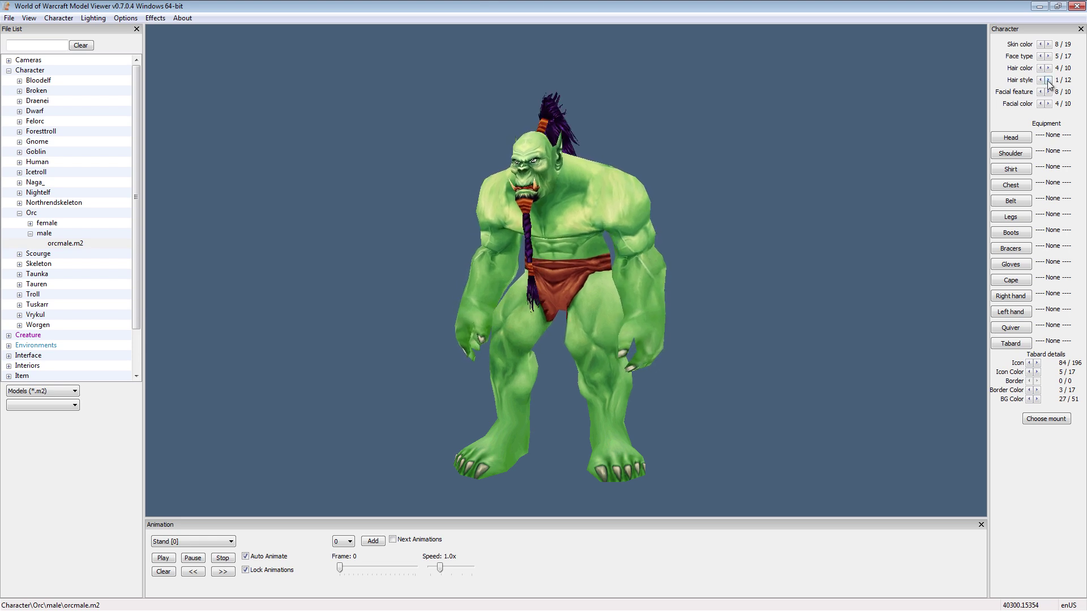
{"action": "left_click", "coordinate": [1047, 80]}
{"action": "left_click", "coordinate": [1048, 79]}
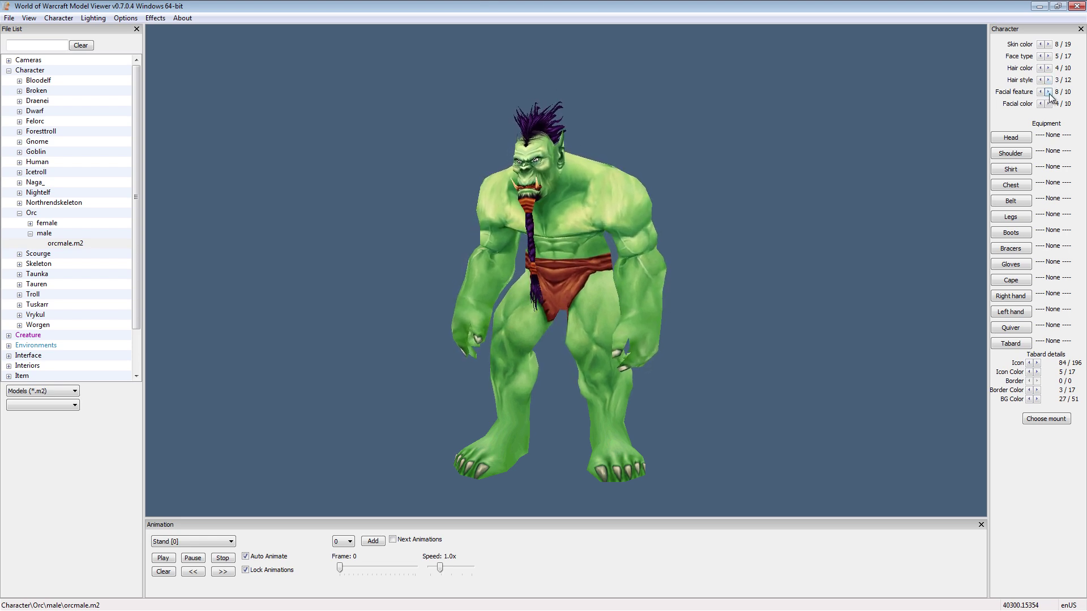
Step: Set facial feature 3/10 for a short dark beard and rotate to inspect the profile
{"action": "left_click", "coordinate": [1048, 92]}
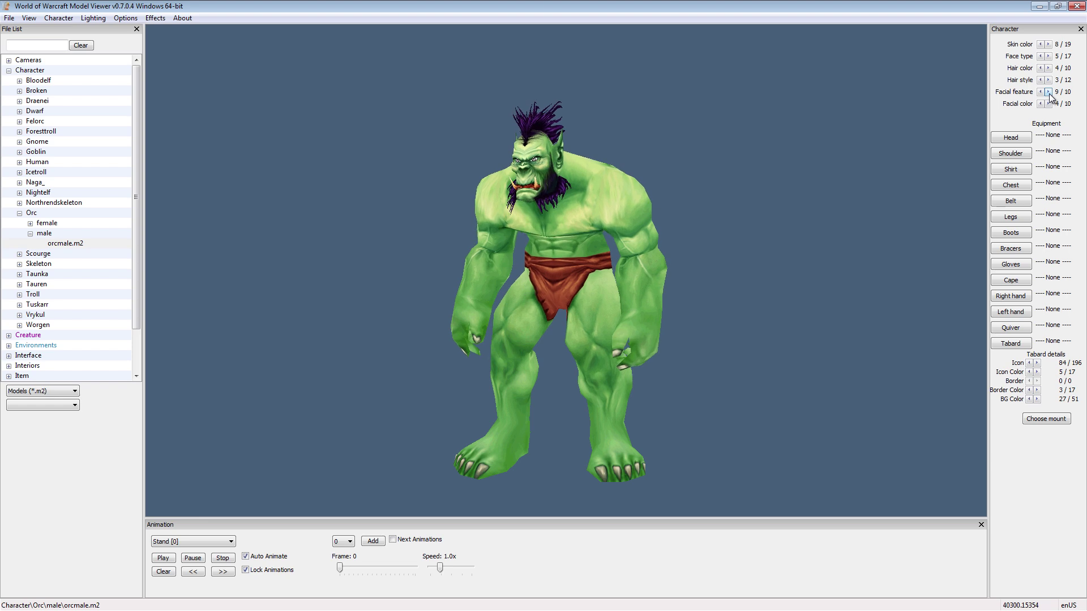
{"action": "left_click", "coordinate": [1048, 91]}
{"action": "left_click", "coordinate": [1040, 92]}
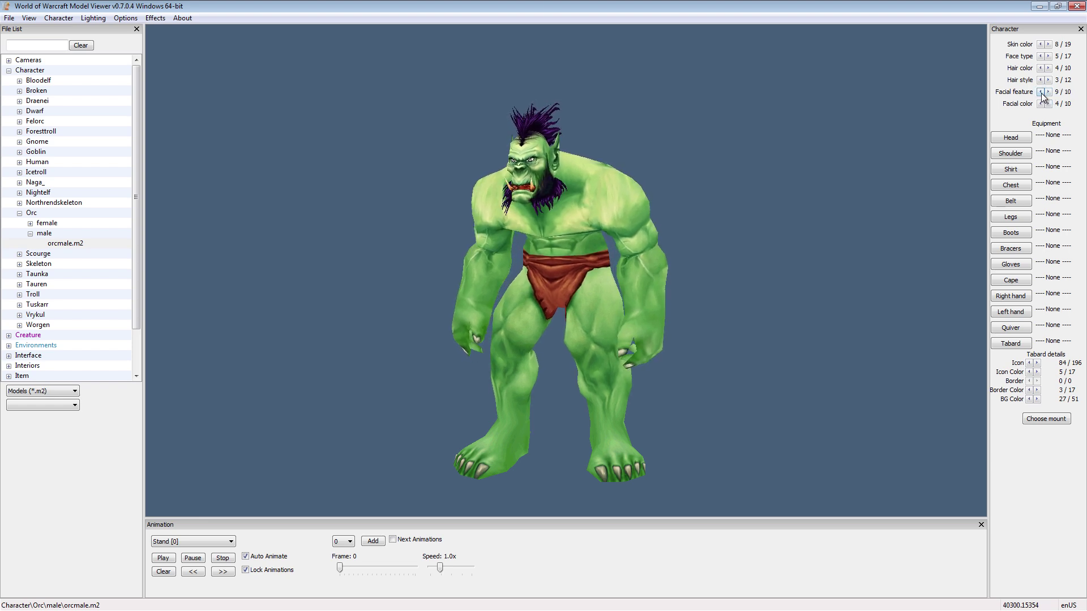
{"action": "left_click", "coordinate": [1040, 92]}
{"action": "left_click", "coordinate": [1040, 91]}
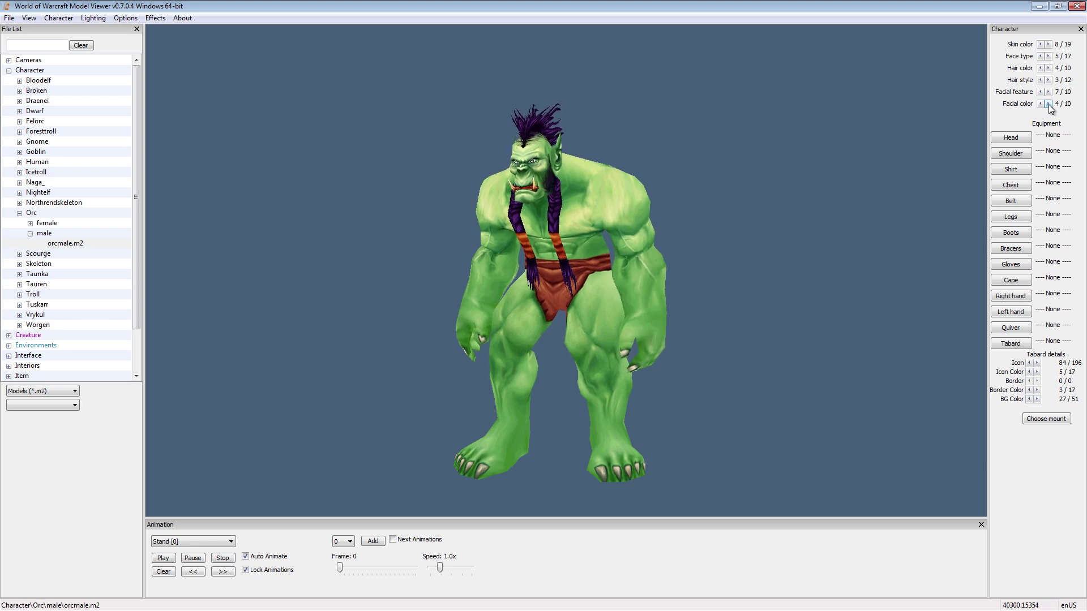
{"action": "left_click", "coordinate": [1040, 92]}
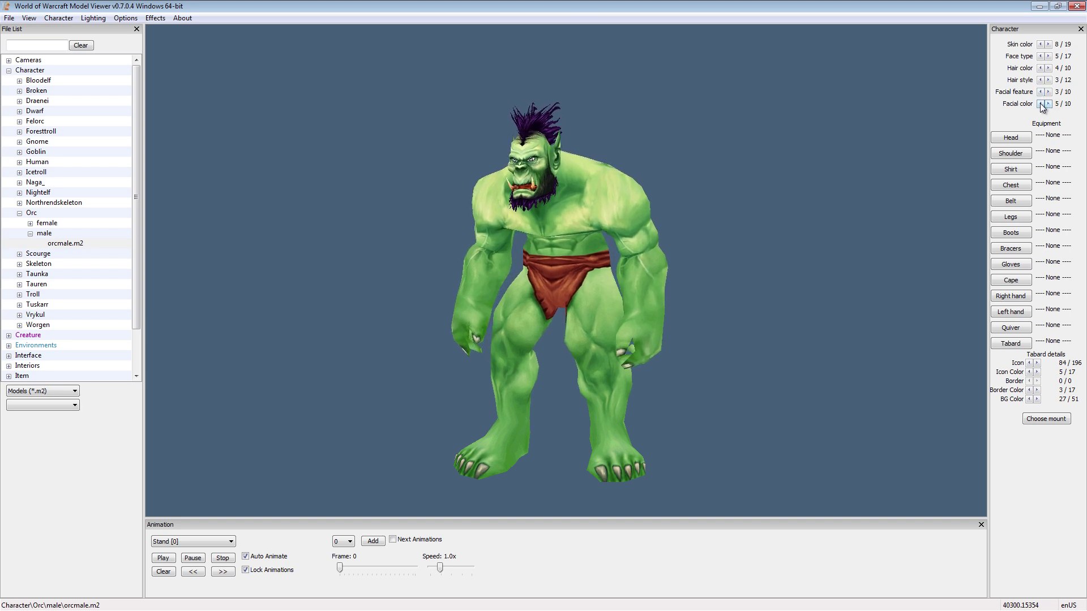
{"action": "left_click_drag", "start_coordinate": [778, 146], "coordinate": [807, 150]}
{"action": "left_click_drag", "start_coordinate": [797, 216], "coordinate": [771, 214]}
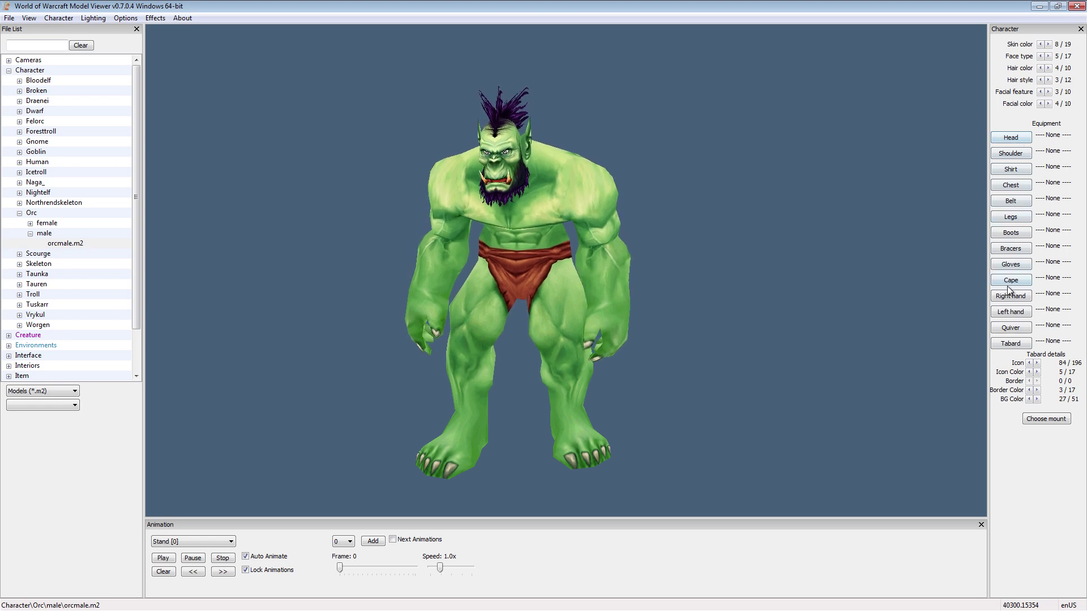
{"action": "left_click", "coordinate": [1012, 138]}
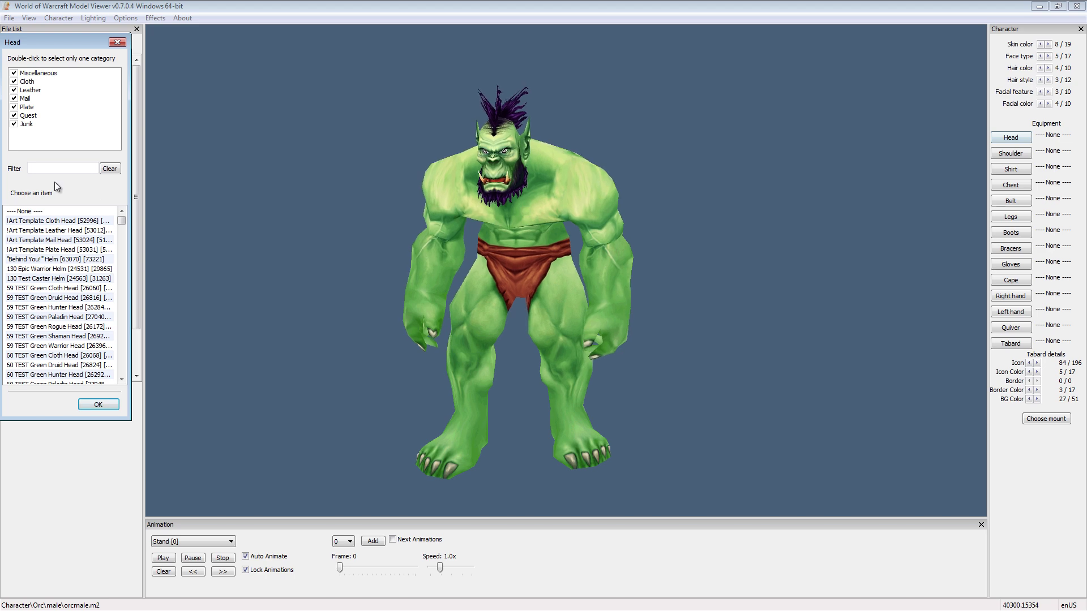
Step: Filter the Head item list for 'Greathelm' and equip the Conqueror's Siegebreaker Greathelm on the orc
{"action": "left_click_drag", "start_coordinate": [122, 224], "coordinate": [119, 385]}
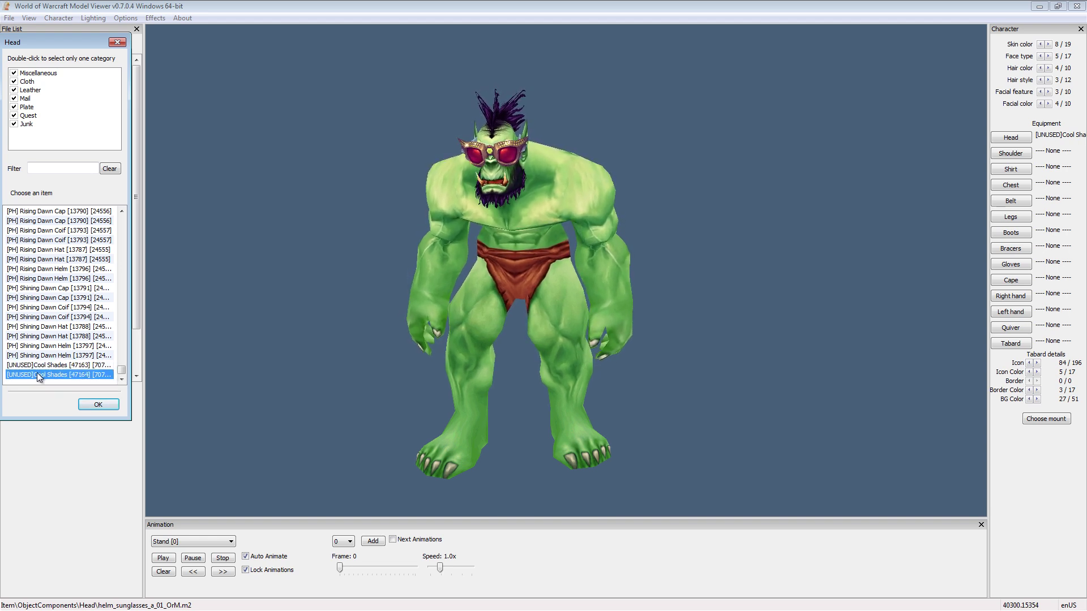
{"action": "left_click_drag", "start_coordinate": [122, 380], "coordinate": [119, 222]}
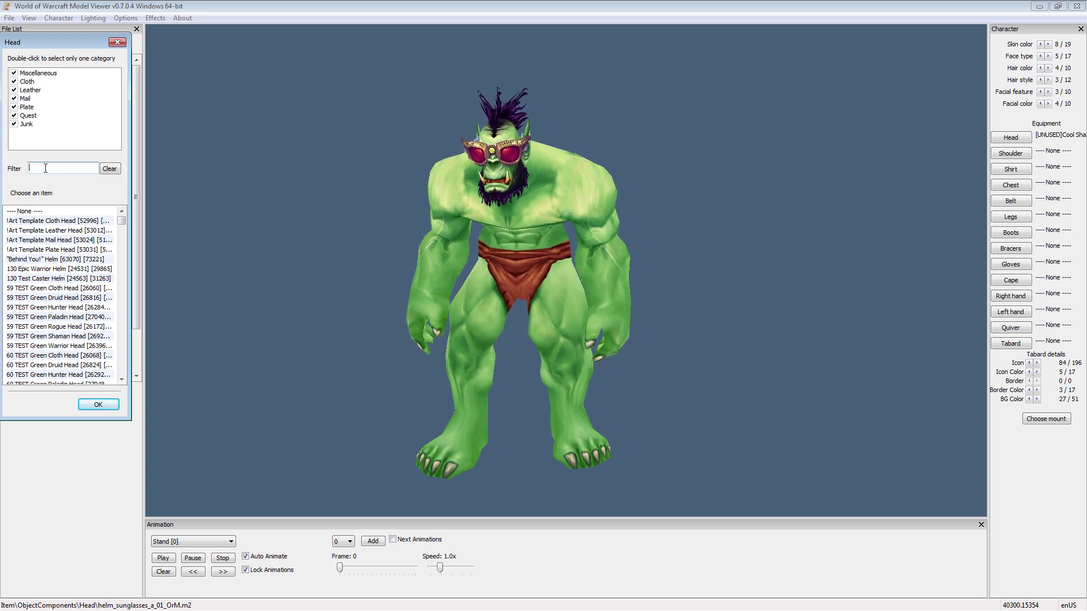
{"action": "type", "text": "Greathelm"}
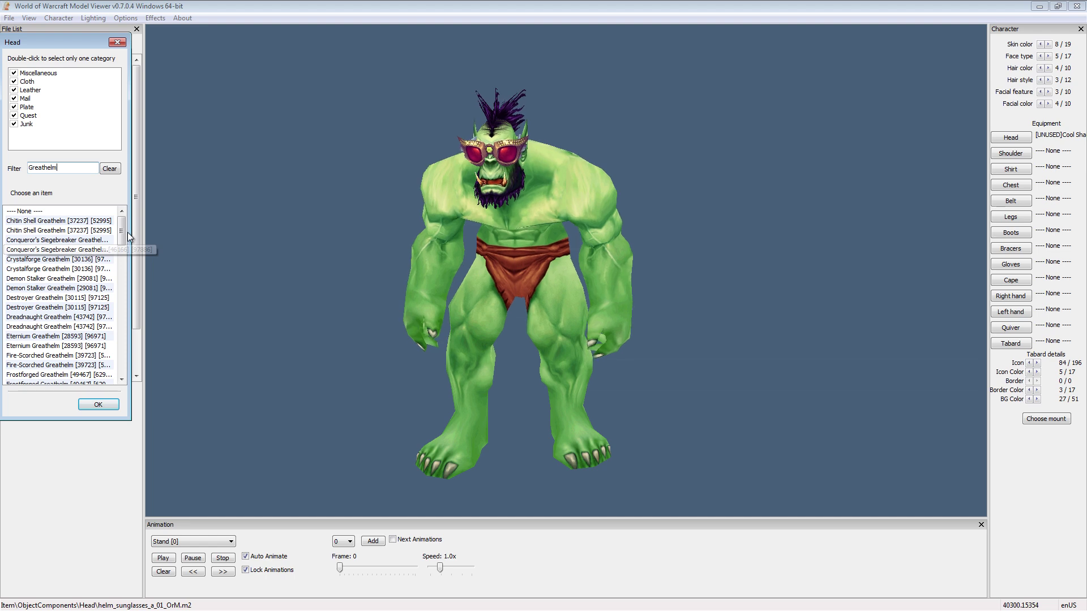
{"action": "left_click", "coordinate": [60, 241]}
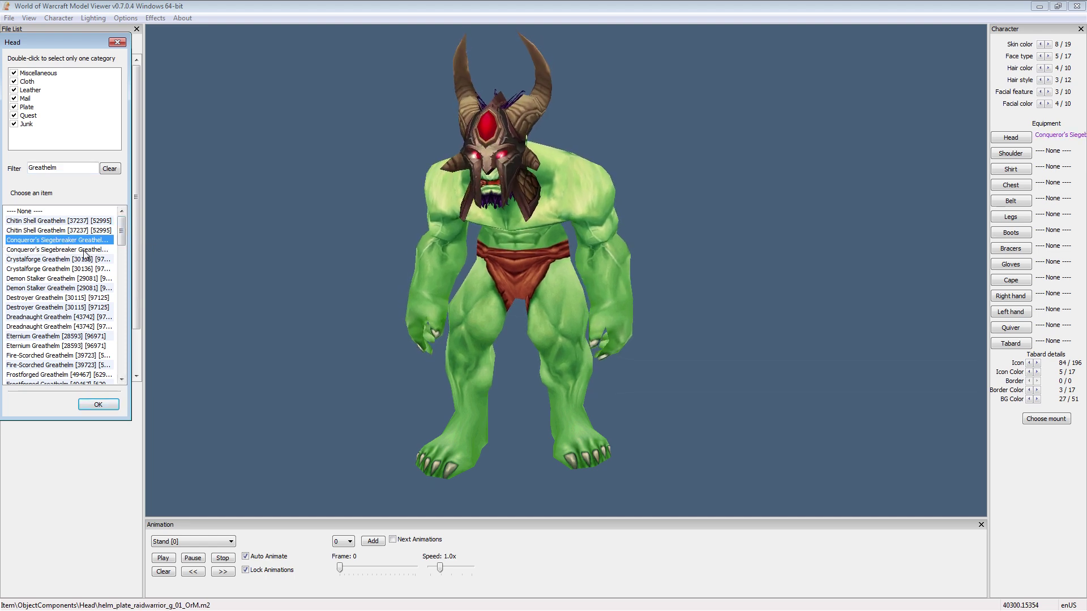
{"action": "mouse_move", "coordinate": [355, 287]}
{"action": "left_mouse_down"}
{"action": "mouse_move", "coordinate": [432, 287]}
{"action": "mouse_move", "coordinate": [372, 290]}
{"action": "left_mouse_up"}
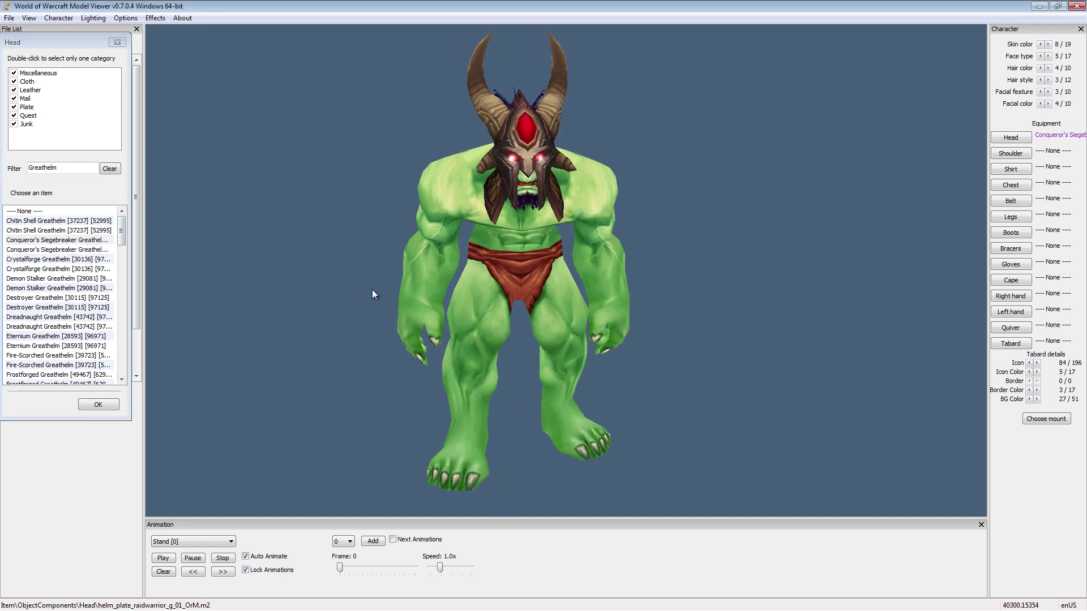
{"action": "left_click", "coordinate": [97, 404]}
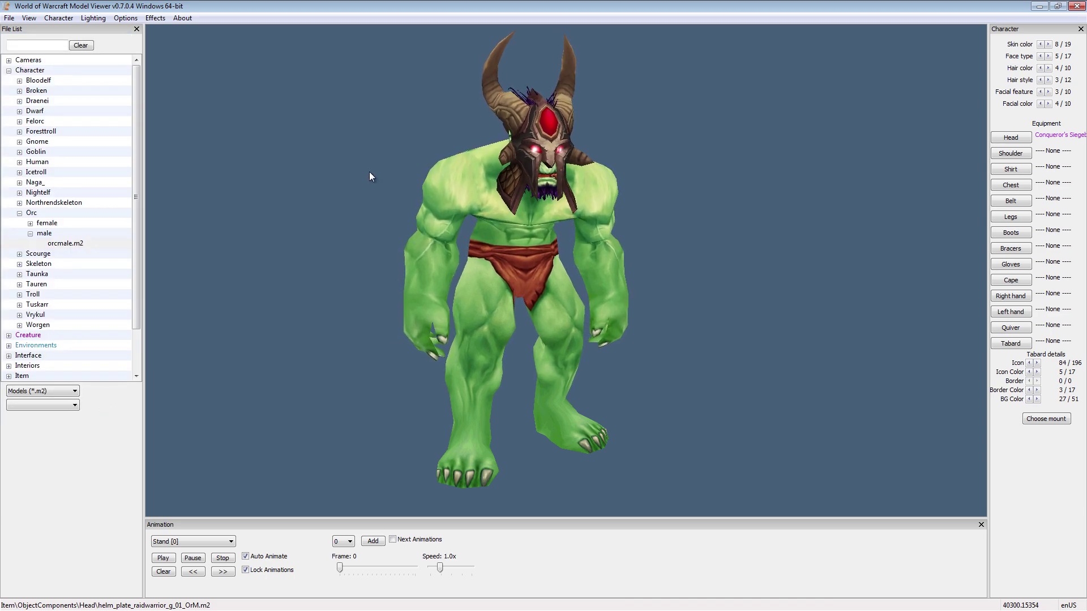
Step: Turn off Show Ears in the Character menu so the orc's ears disappear
{"action": "left_click_drag", "start_coordinate": [345, 172], "coordinate": [223, 189]}
{"action": "left_click_drag", "start_coordinate": [450, 145], "coordinate": [586, 131]}
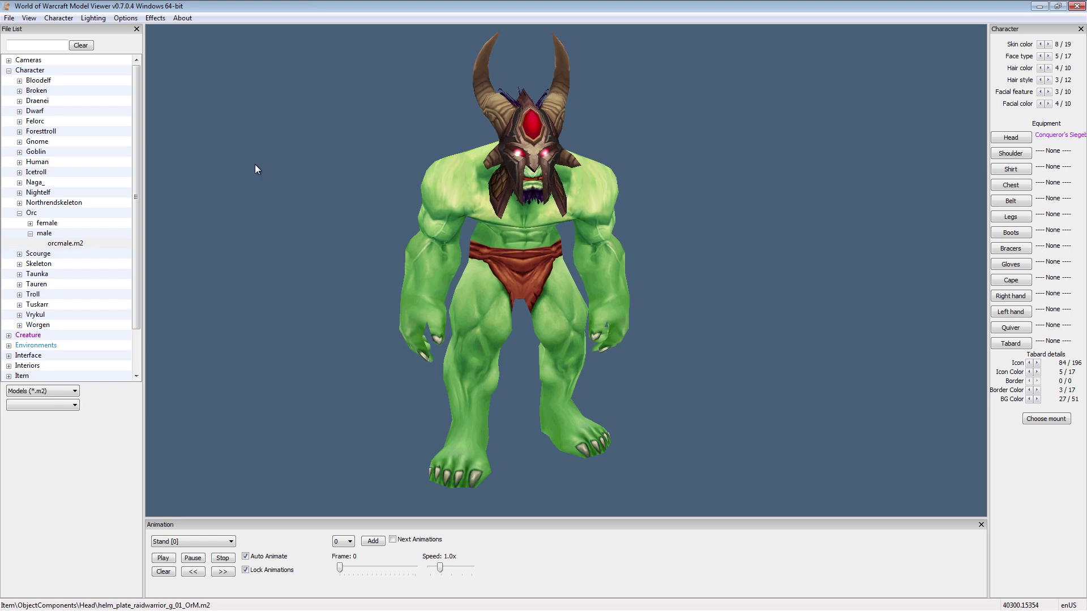
{"action": "left_click", "coordinate": [60, 18]}
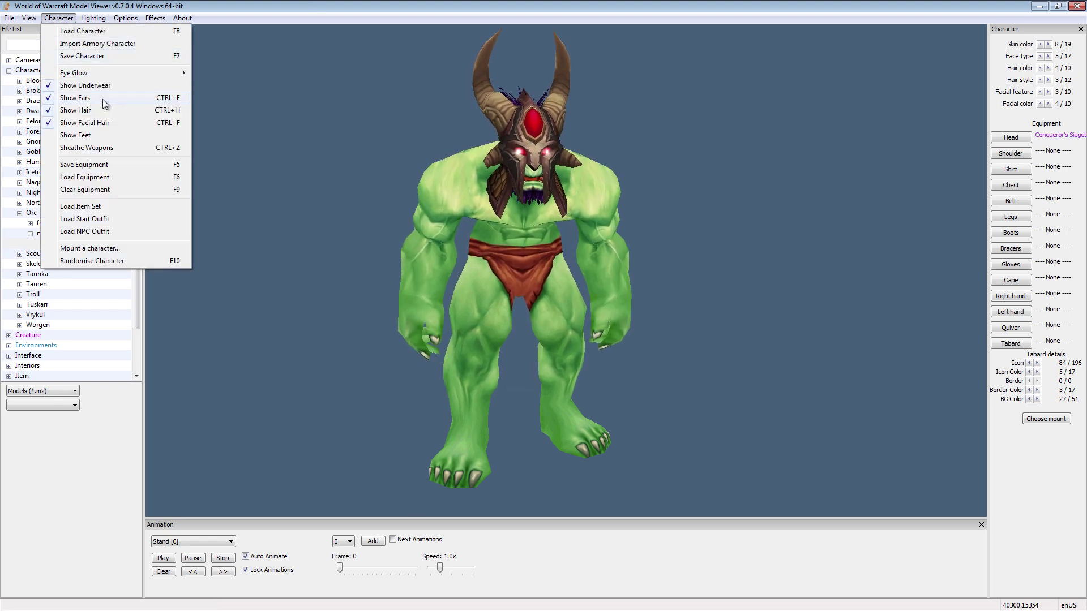
{"action": "left_click", "coordinate": [103, 99]}
Step: Turn off Show Hair so the mohawk no longer pokes through the helm
{"action": "mouse_move", "coordinate": [361, 145]}
{"action": "left_mouse_down"}
{"action": "mouse_move", "coordinate": [262, 140]}
{"action": "mouse_move", "coordinate": [260, 160]}
{"action": "mouse_move", "coordinate": [351, 160]}
{"action": "left_mouse_up"}
{"action": "left_click", "coordinate": [59, 19]}
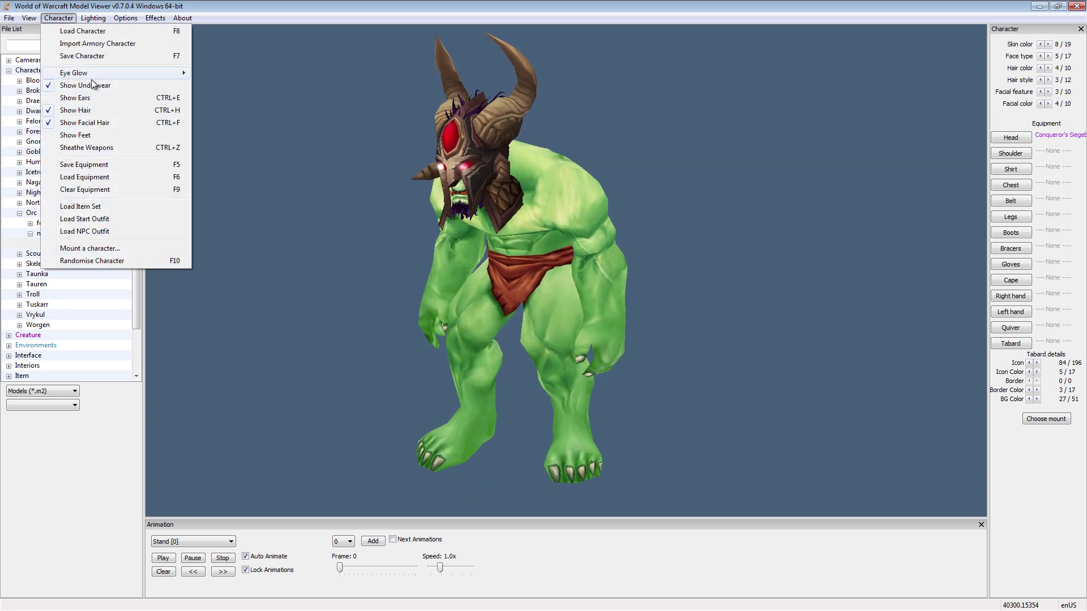
{"action": "left_click", "coordinate": [98, 111]}
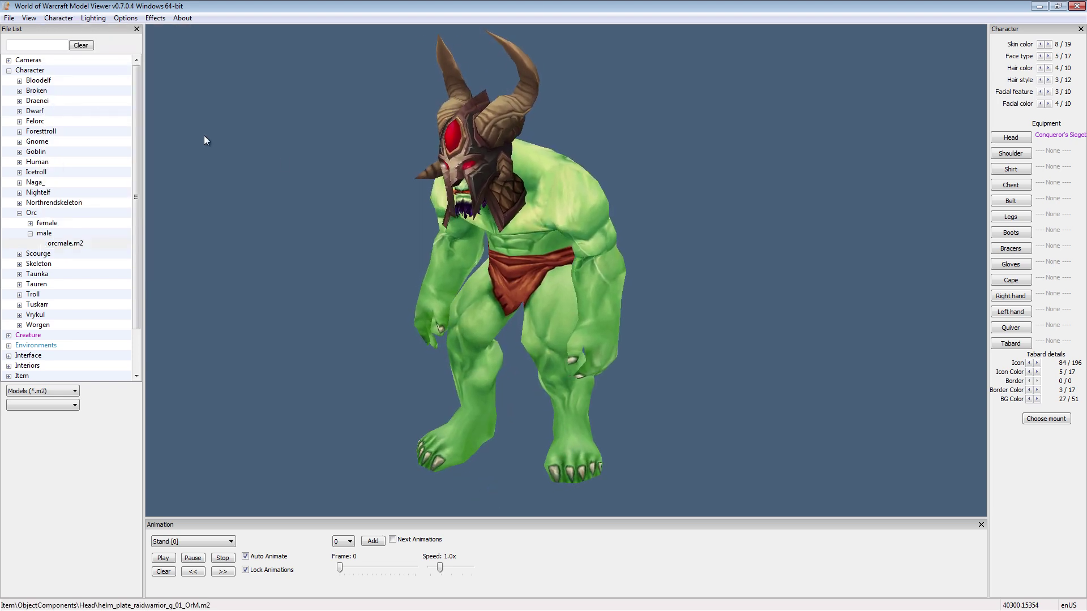
{"action": "left_click_drag", "start_coordinate": [204, 135], "coordinate": [400, 181]}
{"action": "left_click", "coordinate": [58, 18]}
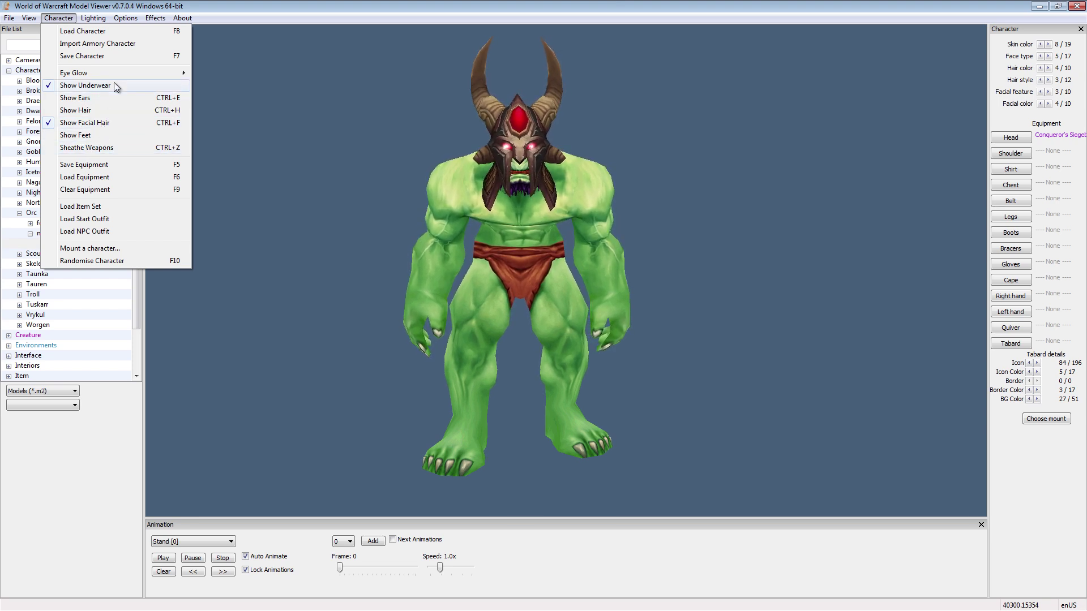
{"action": "left_click", "coordinate": [364, 148]}
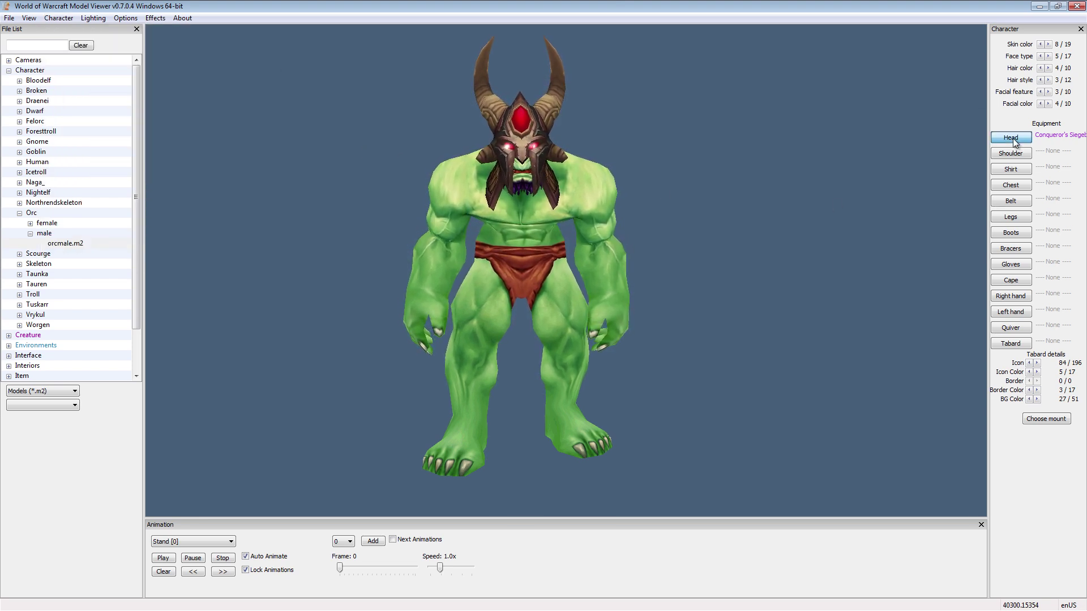
Step: Set the Head slot to None, then re-enable Show Ears and Show Hair
{"action": "key", "text": "space"}
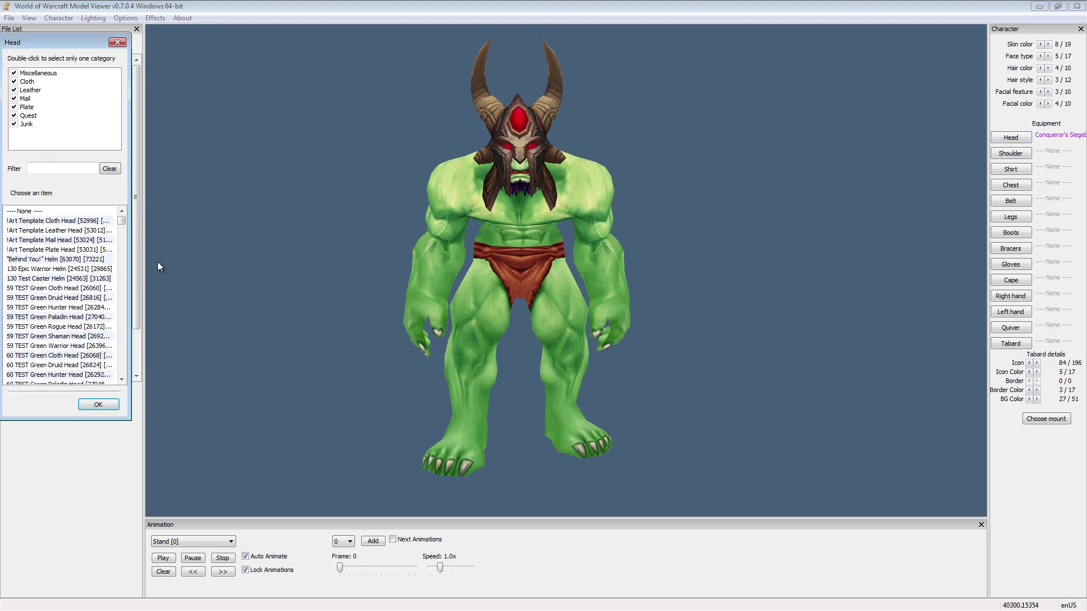
{"action": "left_click", "coordinate": [89, 407]}
{"action": "left_click", "coordinate": [59, 18]}
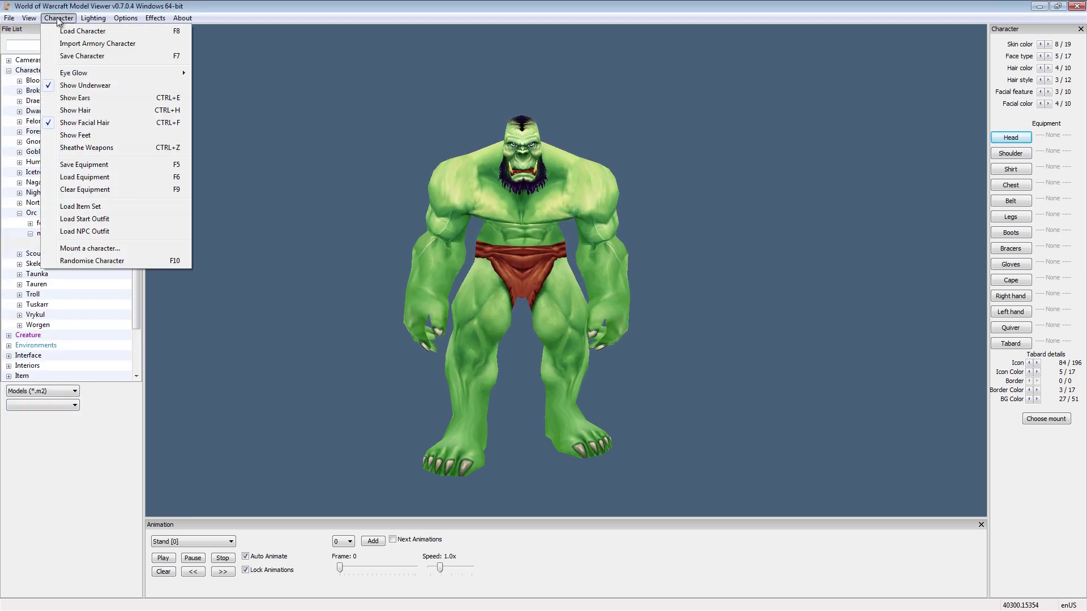
{"action": "left_click", "coordinate": [77, 98]}
{"action": "left_click", "coordinate": [59, 19]}
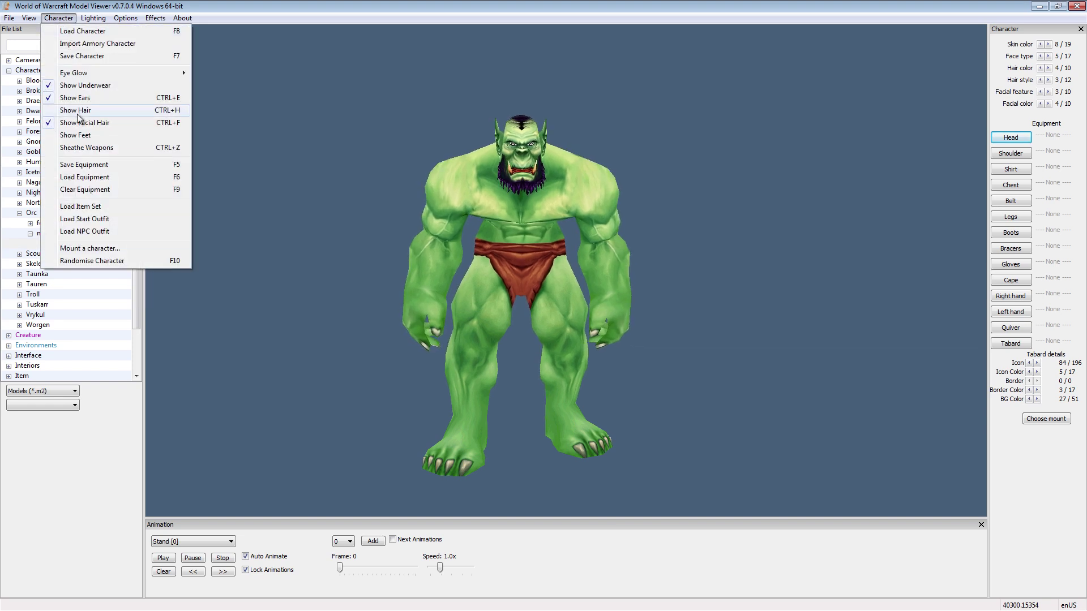
{"action": "left_click", "coordinate": [76, 110]}
{"action": "left_click_drag", "start_coordinate": [367, 236], "coordinate": [389, 251]}
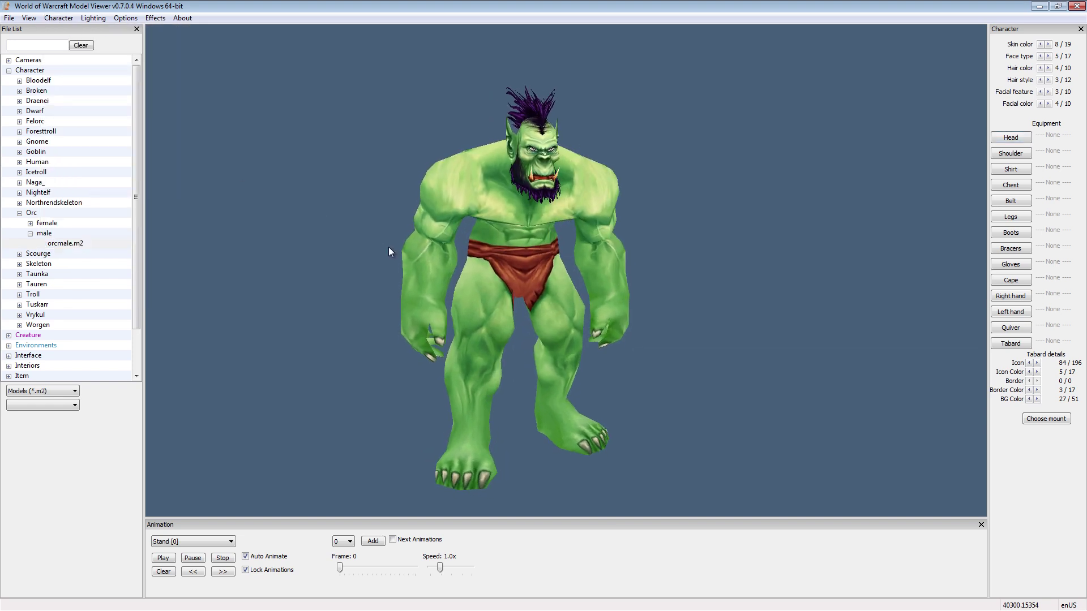
Step: Keep the orc's skin green and cycle the face type to 14 of 17
{"action": "left_click", "coordinate": [1049, 44]}
{"action": "left_click", "coordinate": [1049, 44]}
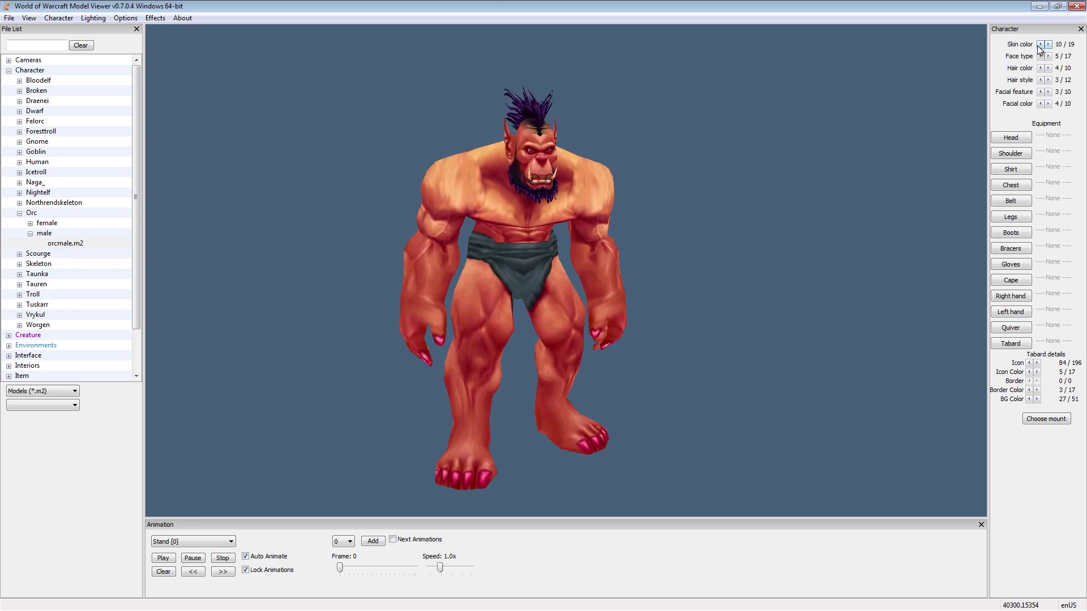
{"action": "left_click", "coordinate": [1040, 44]}
{"action": "left_click", "coordinate": [1040, 45]}
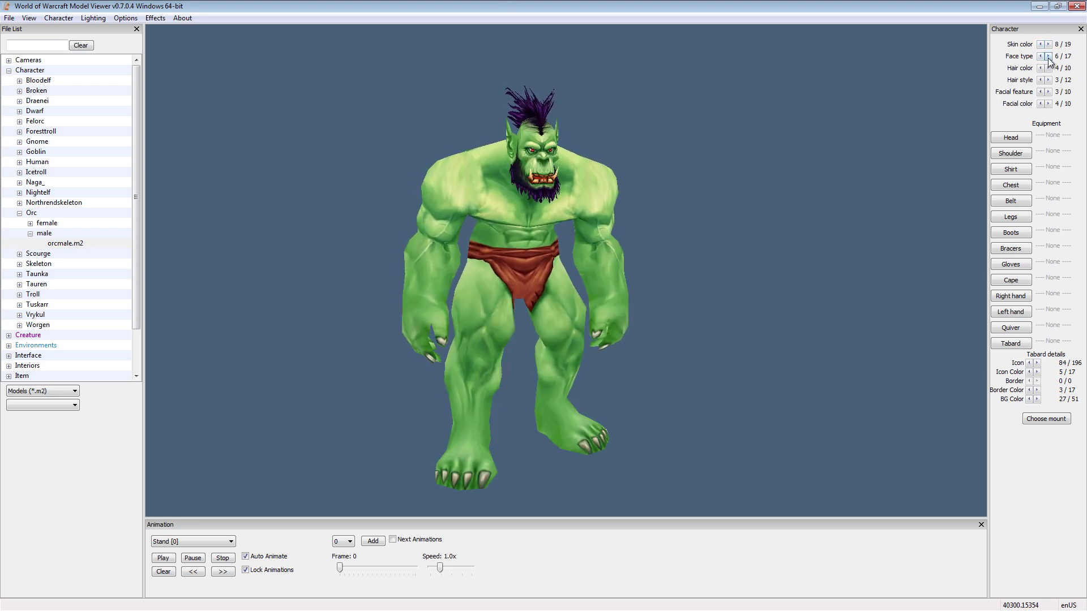
{"action": "left_click", "coordinate": [1048, 56]}
{"action": "left_click", "coordinate": [1048, 56]}
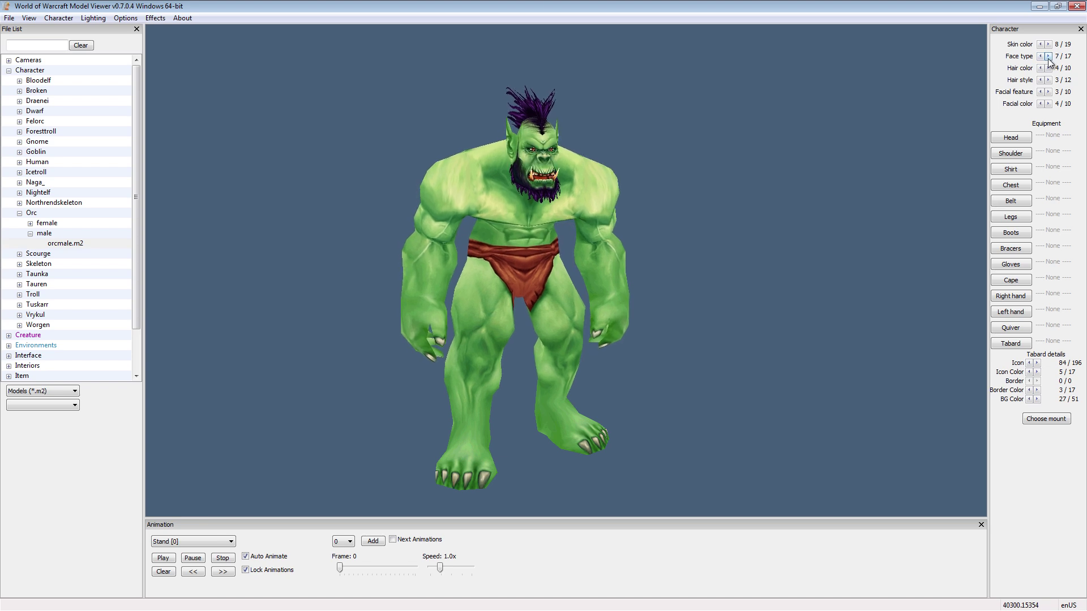
{"action": "left_click", "coordinate": [1048, 56]}
{"action": "left_click", "coordinate": [1048, 56]}
{"action": "left_click", "coordinate": [1048, 56]}
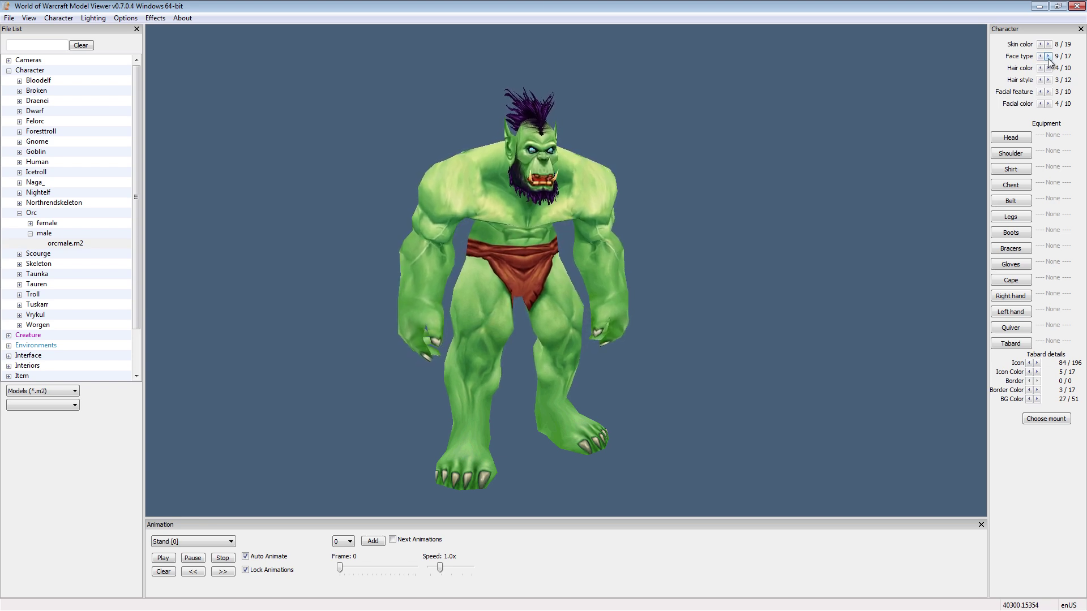
{"action": "left_click", "coordinate": [1048, 56]}
{"action": "left_click", "coordinate": [1048, 56]}
{"action": "left_click", "coordinate": [1048, 56]}
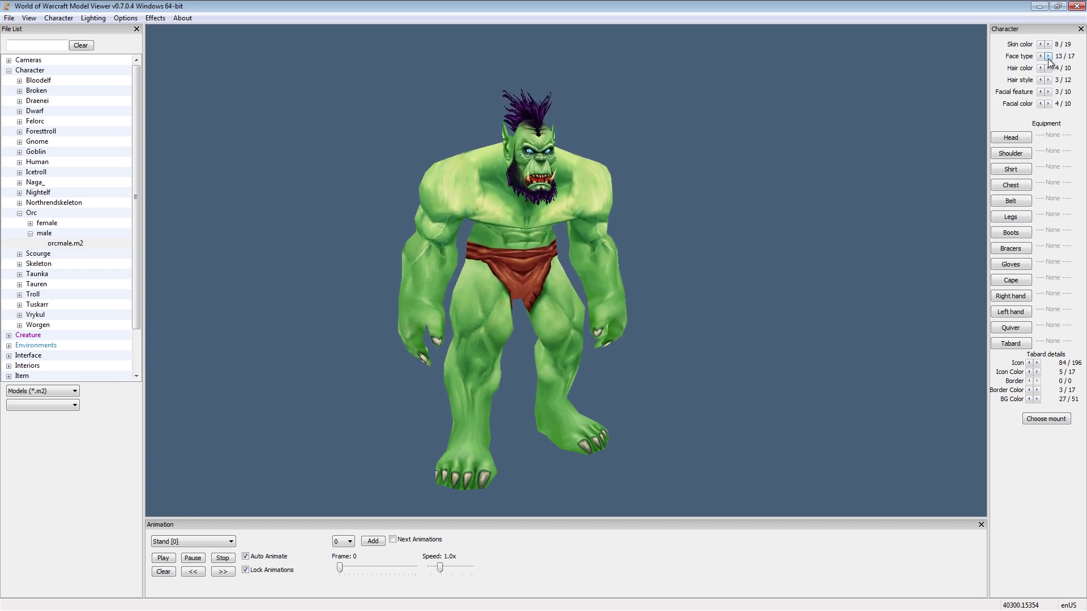
{"action": "left_click", "coordinate": [1048, 56]}
Step: Rotate and zoom the orc to inspect its new face close-up
{"action": "left_click_drag", "start_coordinate": [813, 118], "coordinate": [790, 121]}
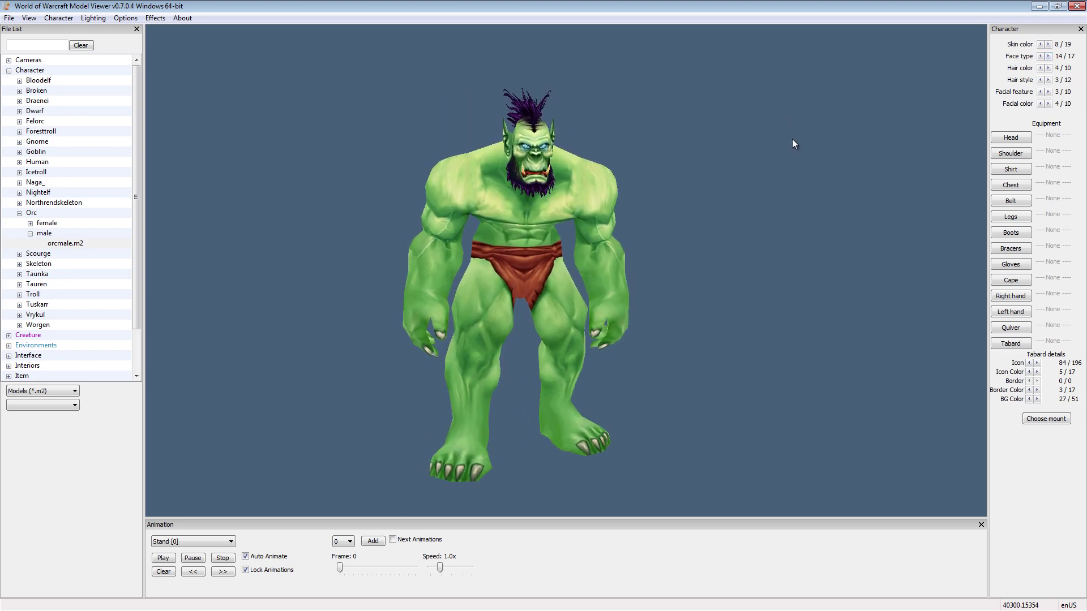
{"action": "scroll", "coordinate": [792, 136], "scroll_direction": "up", "scroll_amount": 6}
{"action": "scroll", "coordinate": [801, 130], "scroll_direction": "down", "scroll_amount": 5}
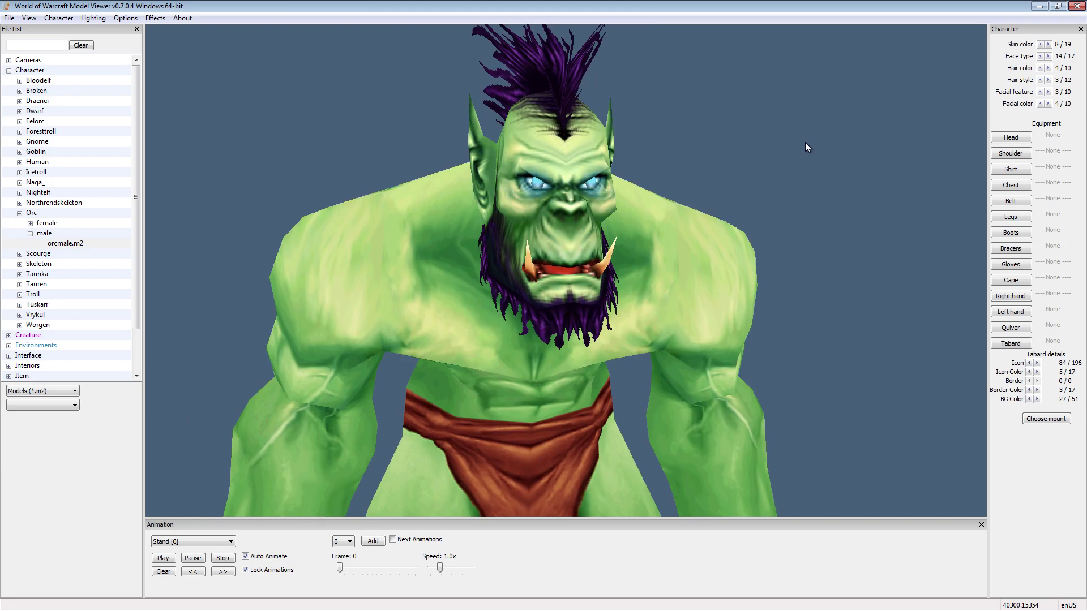
{"action": "left_click_drag", "start_coordinate": [804, 142], "coordinate": [766, 126]}
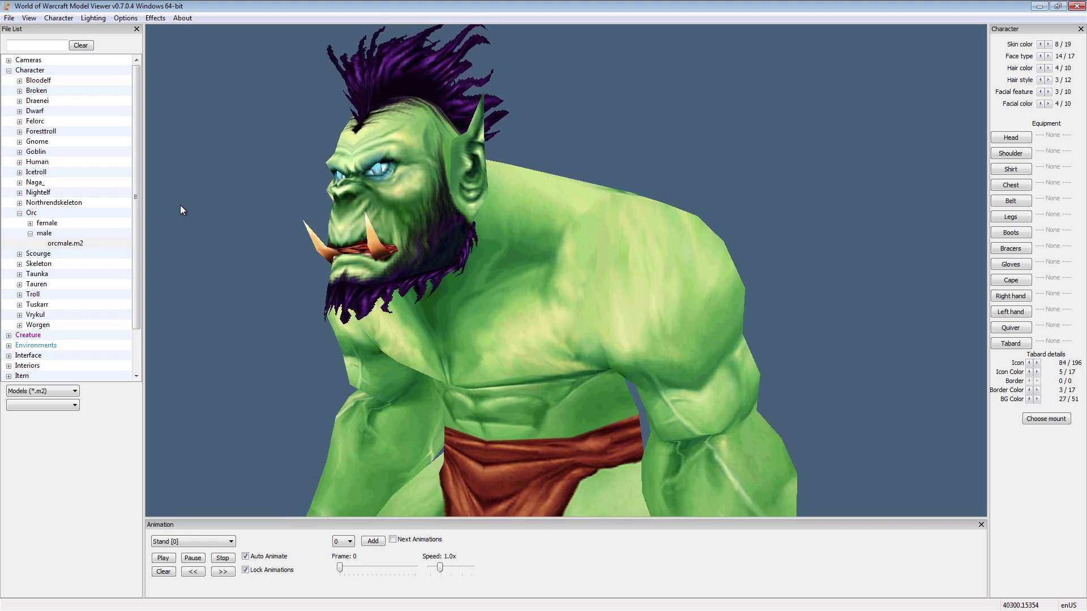
{"action": "left_click", "coordinate": [59, 18]}
Step: Try the Death Knight eye glow, then set eye glow to None to compare
{"action": "mouse_move", "coordinate": [94, 76]}
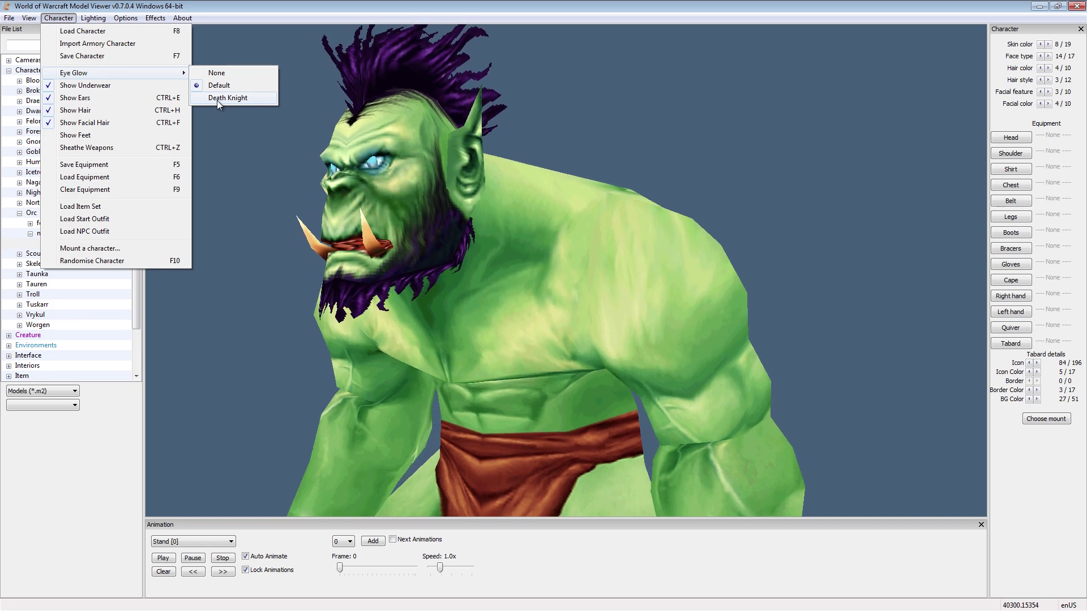
{"action": "left_click", "coordinate": [218, 102]}
{"action": "left_click_drag", "start_coordinate": [218, 105], "coordinate": [245, 152]}
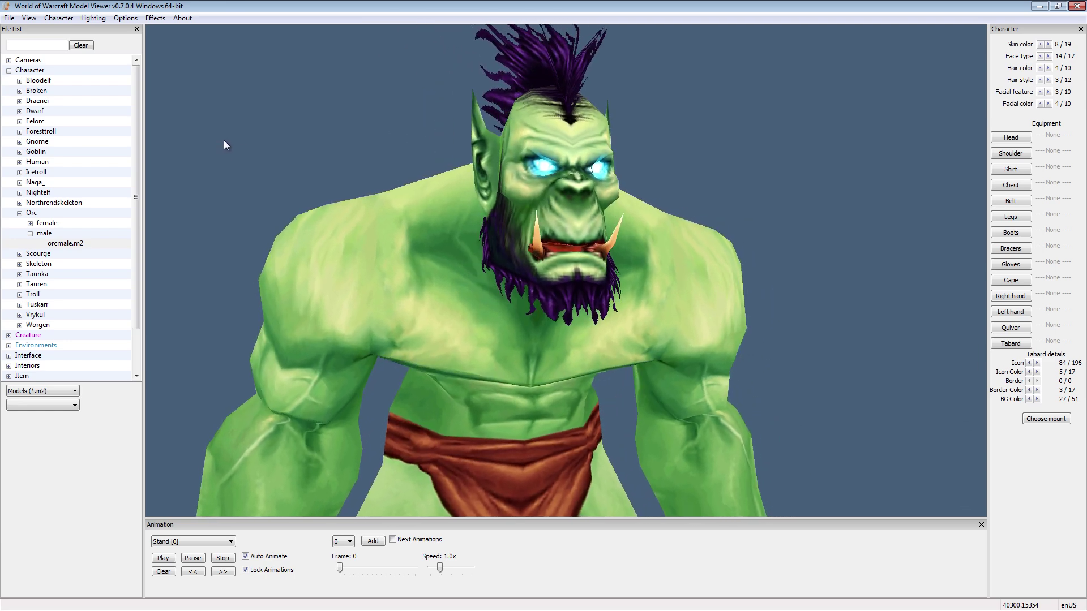
{"action": "left_click", "coordinate": [59, 17]}
{"action": "mouse_move", "coordinate": [165, 77]}
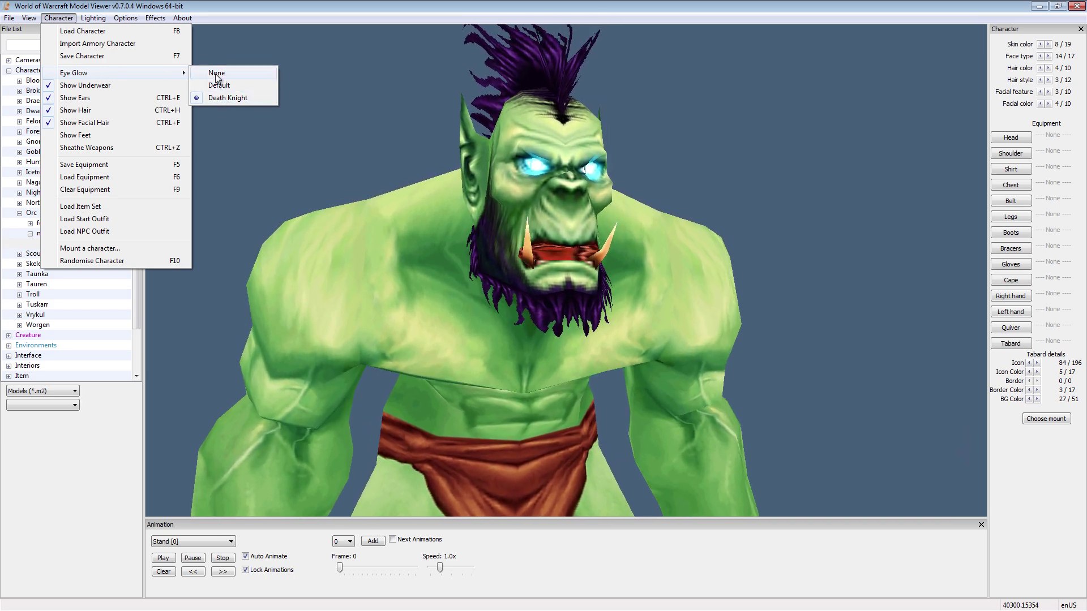
{"action": "left_click", "coordinate": [216, 73]}
{"action": "left_click_drag", "start_coordinate": [219, 84], "coordinate": [304, 170]}
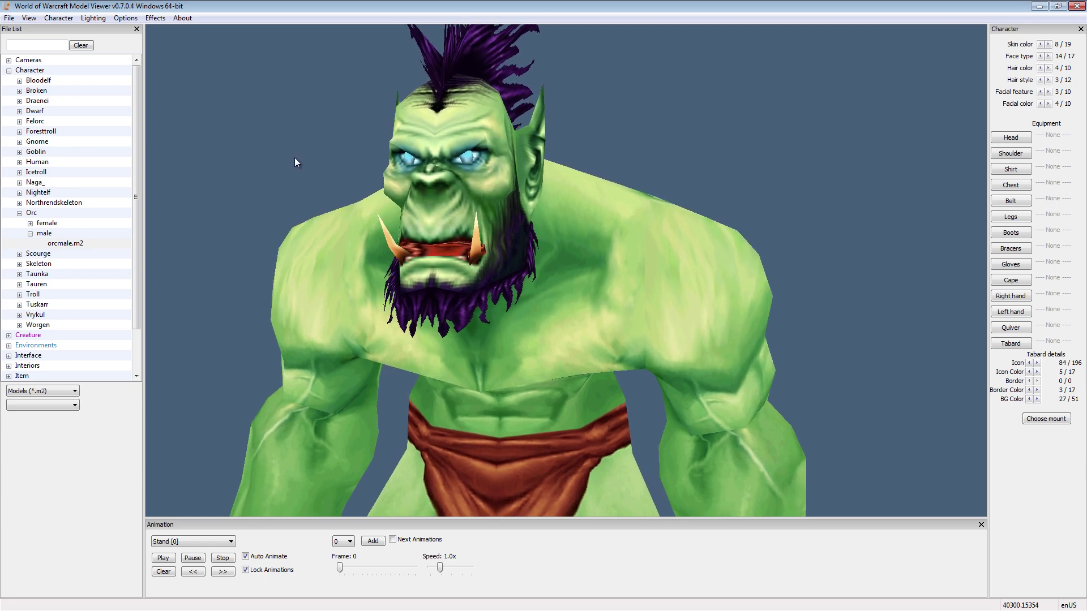
Step: Reapply the Death Knight eye glow and view the glowing blue eyes from the side
{"action": "left_click", "coordinate": [58, 17]}
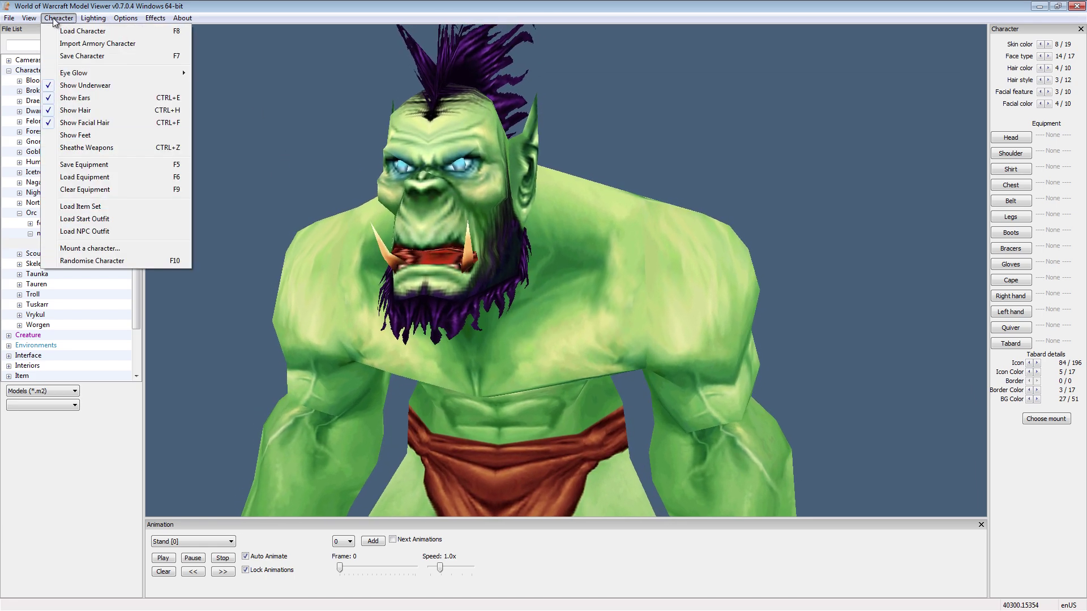
{"action": "mouse_move", "coordinate": [134, 72]}
{"action": "left_click", "coordinate": [227, 97]}
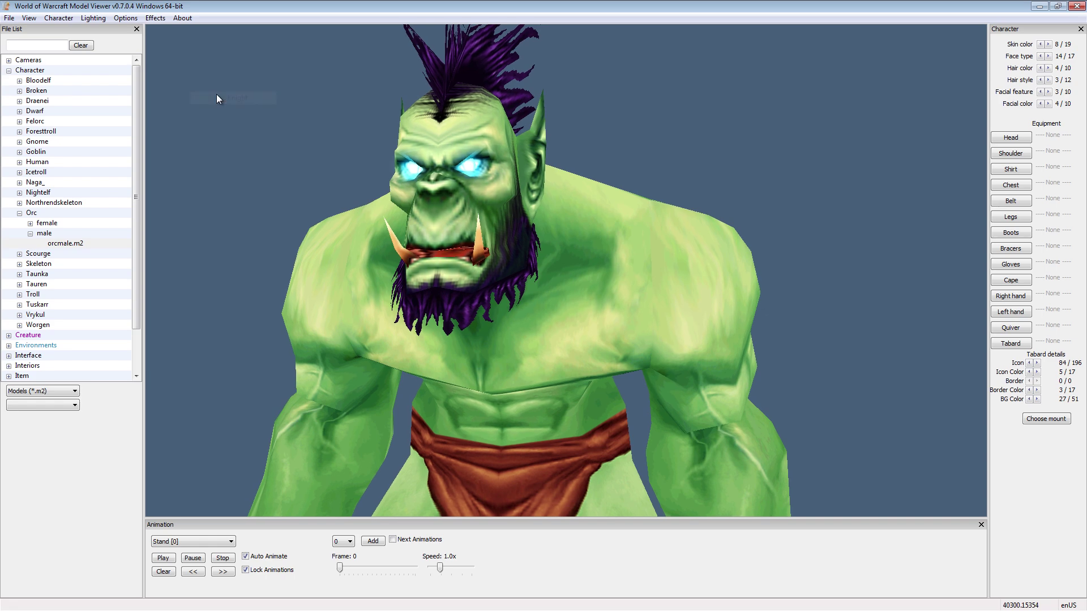
{"action": "scroll", "coordinate": [298, 138], "scroll_direction": "up", "scroll_amount": 3}
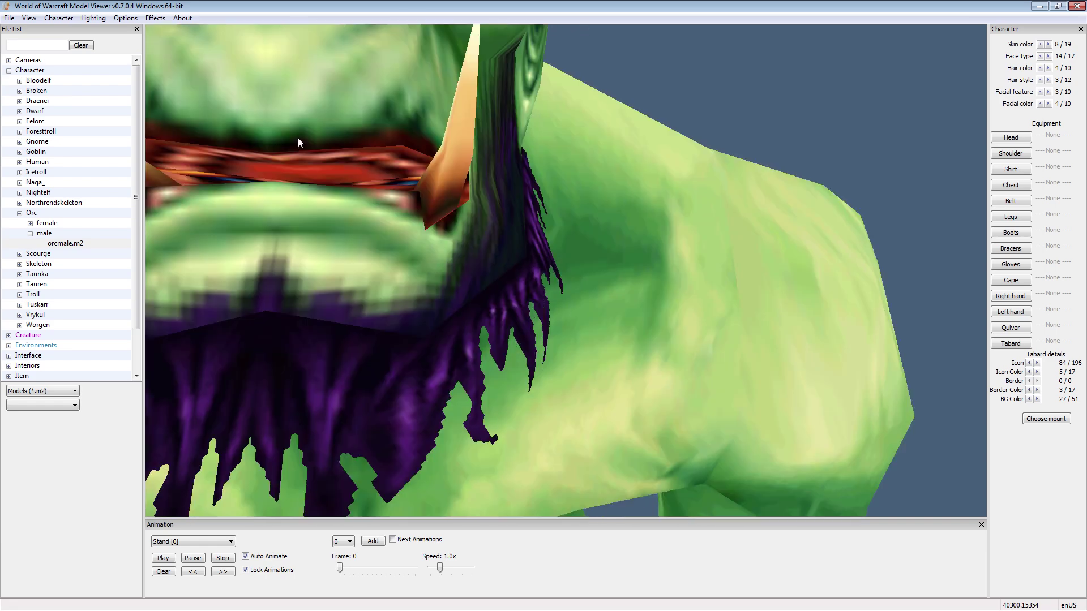
{"action": "scroll", "coordinate": [293, 182], "scroll_direction": "down", "scroll_amount": 8}
{"action": "left_click_drag", "start_coordinate": [300, 149], "coordinate": [282, 173]}
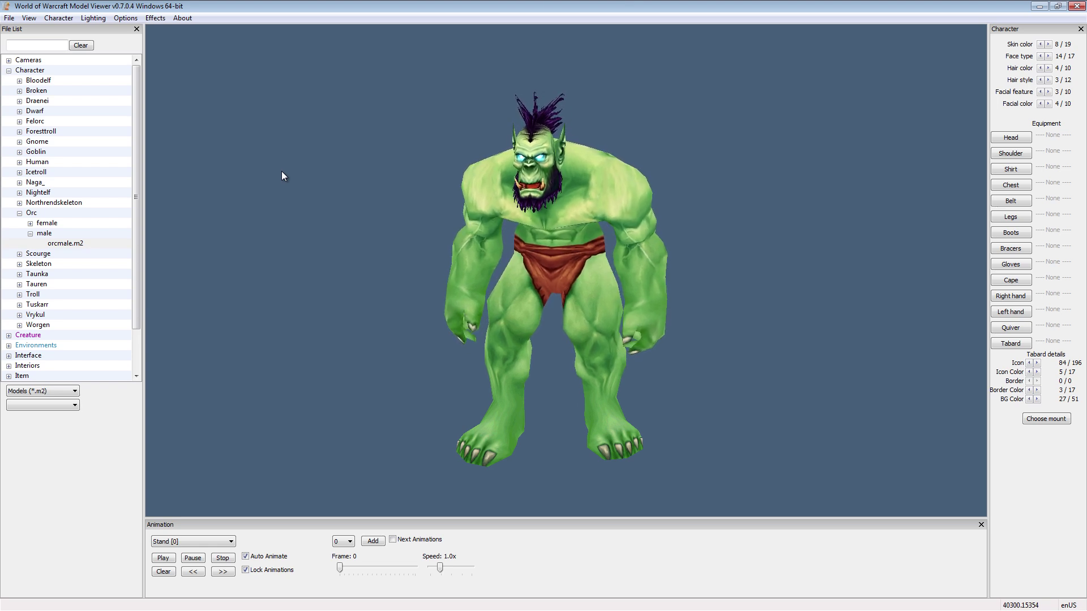
Step: Save the customised orc as the character file Grog.chr in the LW Content folder
{"action": "left_click", "coordinate": [58, 18]}
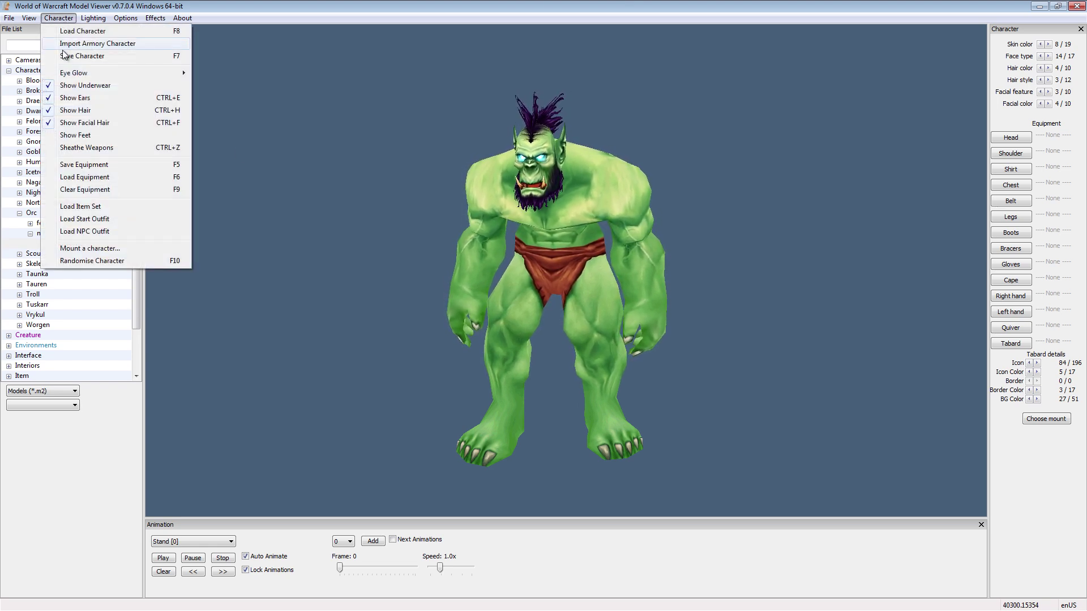
{"action": "left_click", "coordinate": [111, 55]}
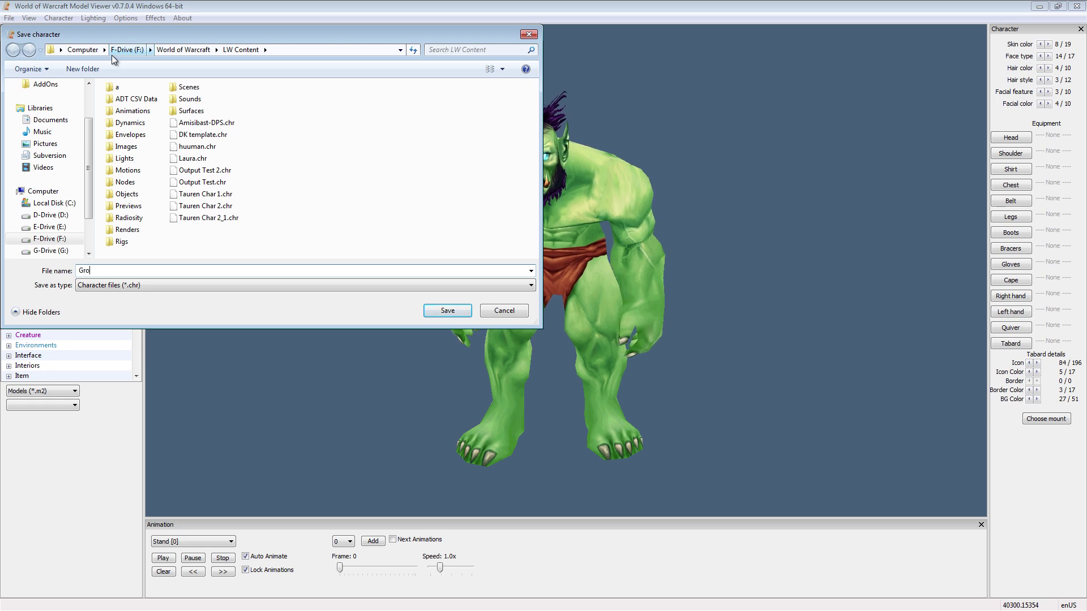
{"action": "type", "text": "Gro"}
{"action": "key", "text": "Return"}
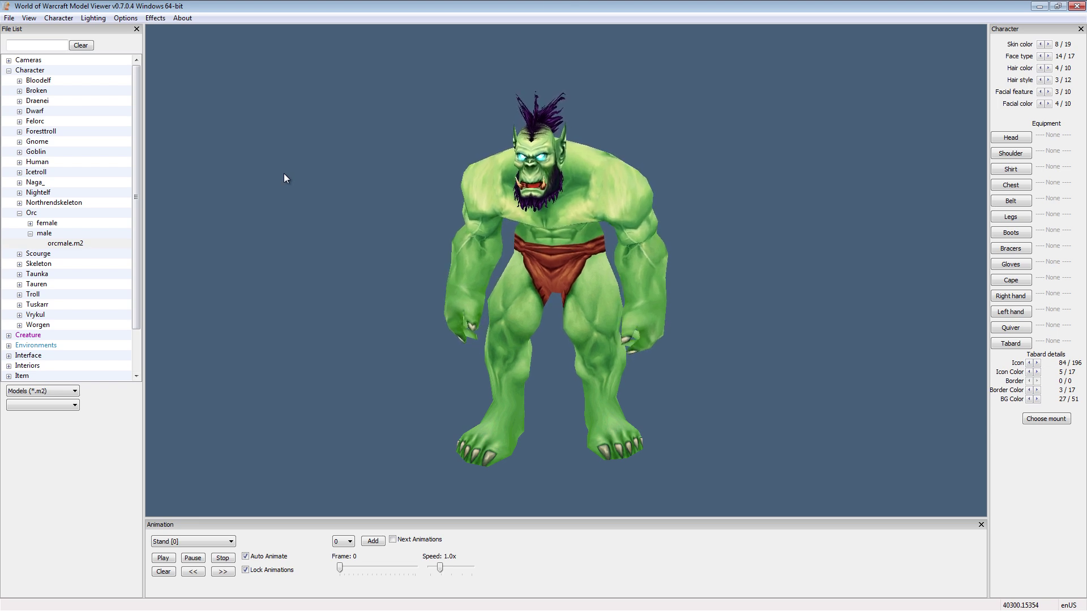
Step: Reload the saved Grog.chr character
{"action": "left_click", "coordinate": [56, 18]}
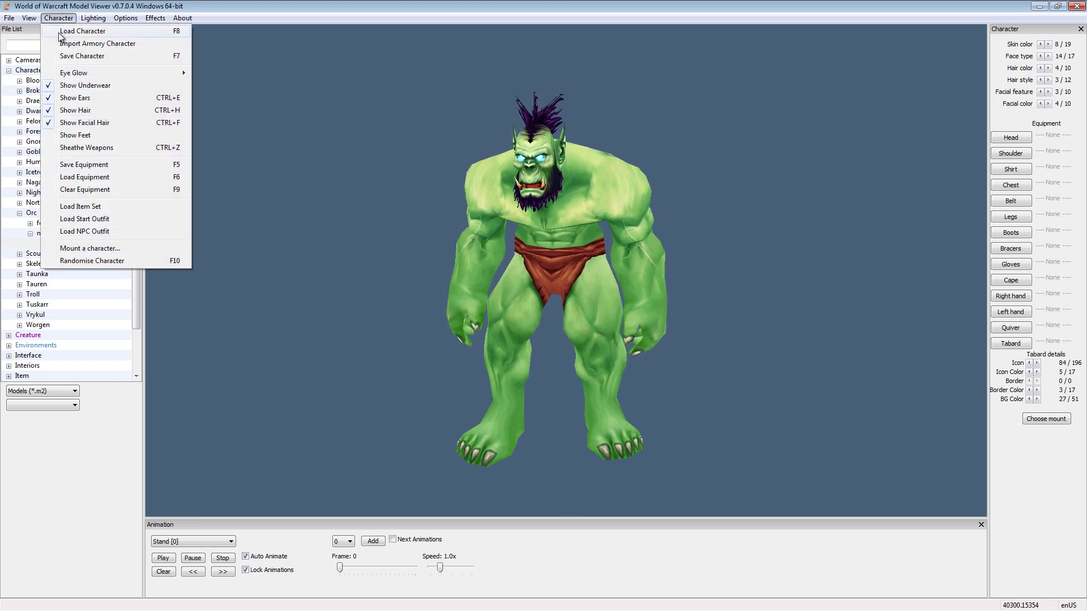
{"action": "left_click", "coordinate": [60, 31]}
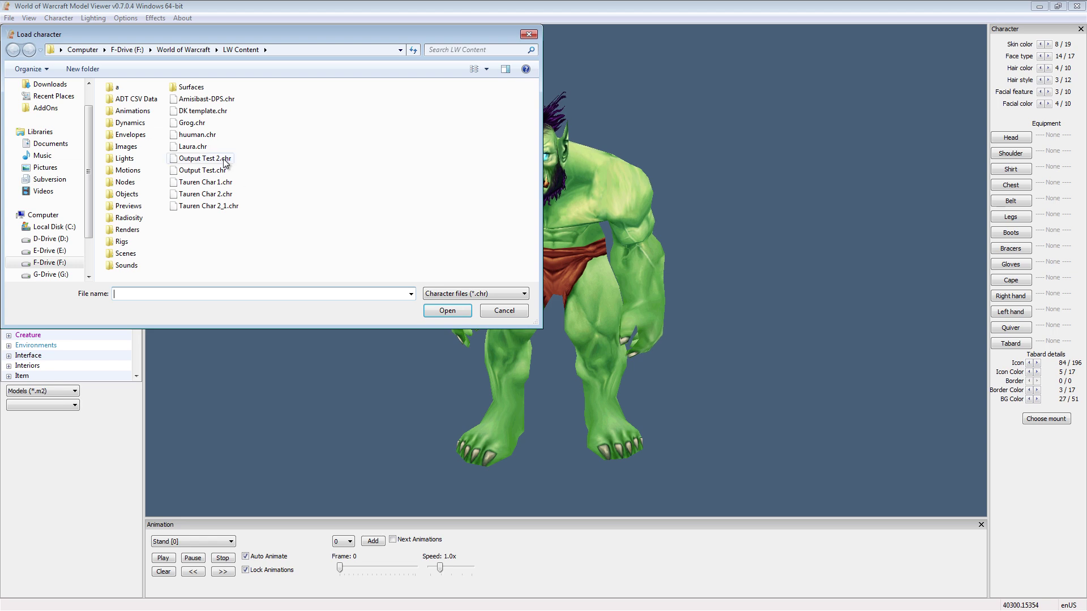
{"action": "double_click", "coordinate": [192, 122]}
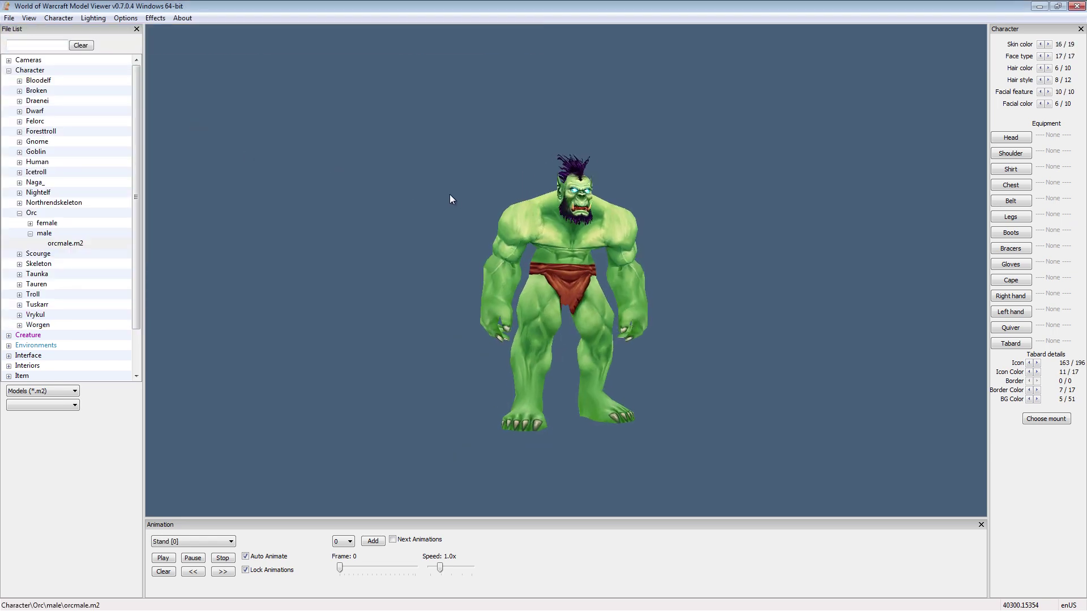
Step: Load Amisibast-DPS.chr, a dwarf female in full Windrunner armour
{"action": "left_click", "coordinate": [54, 20]}
{"action": "left_click", "coordinate": [60, 32]}
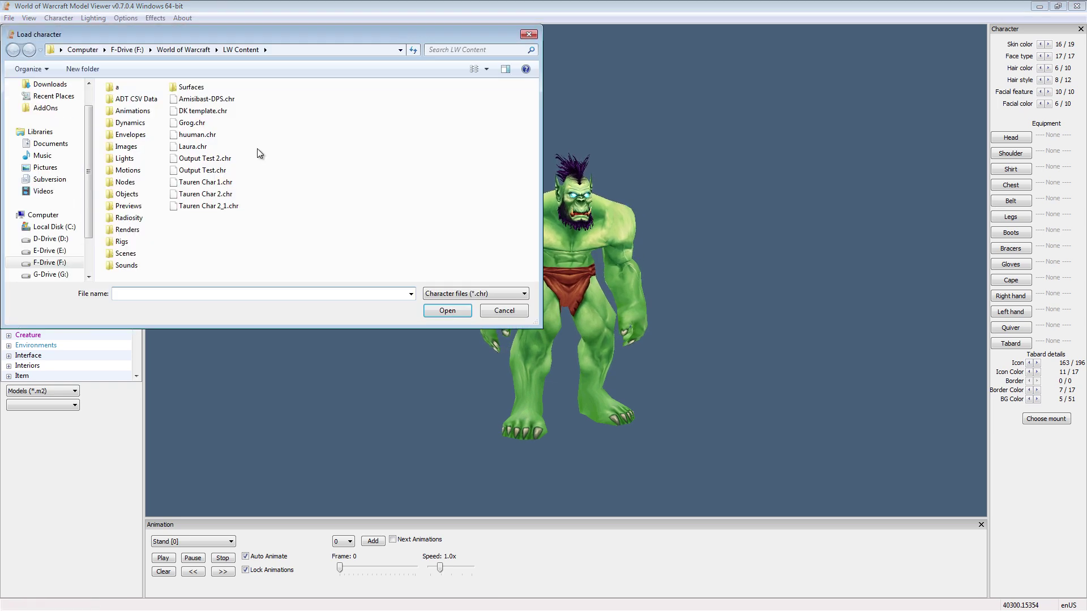
{"action": "double_click", "coordinate": [206, 100]}
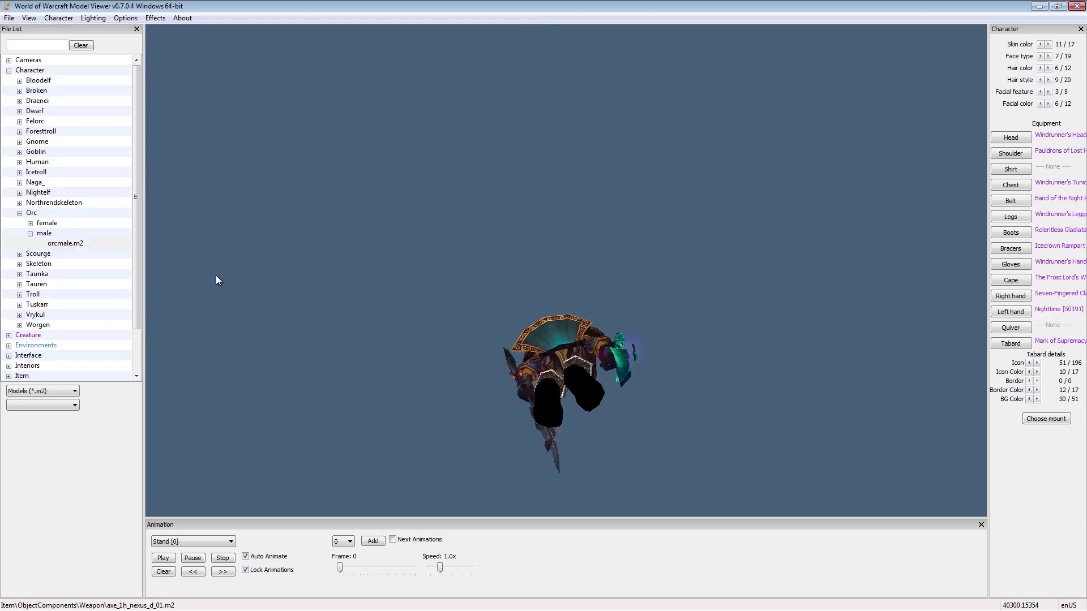
Step: Turn the armoured dwarf to face front and set her Head slot to None
{"action": "left_click_drag", "start_coordinate": [519, 249], "coordinate": [328, 366]}
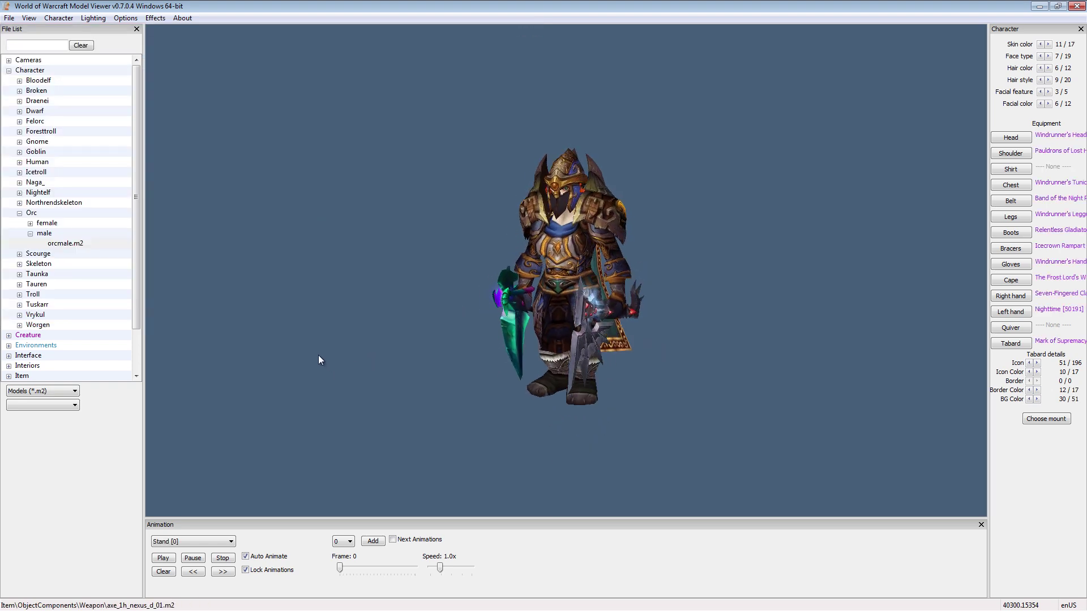
{"action": "mouse_move", "coordinate": [392, 350]}
{"action": "left_mouse_down"}
{"action": "mouse_move", "coordinate": [484, 343]}
{"action": "mouse_move", "coordinate": [292, 360]}
{"action": "mouse_move", "coordinate": [408, 353]}
{"action": "left_mouse_up"}
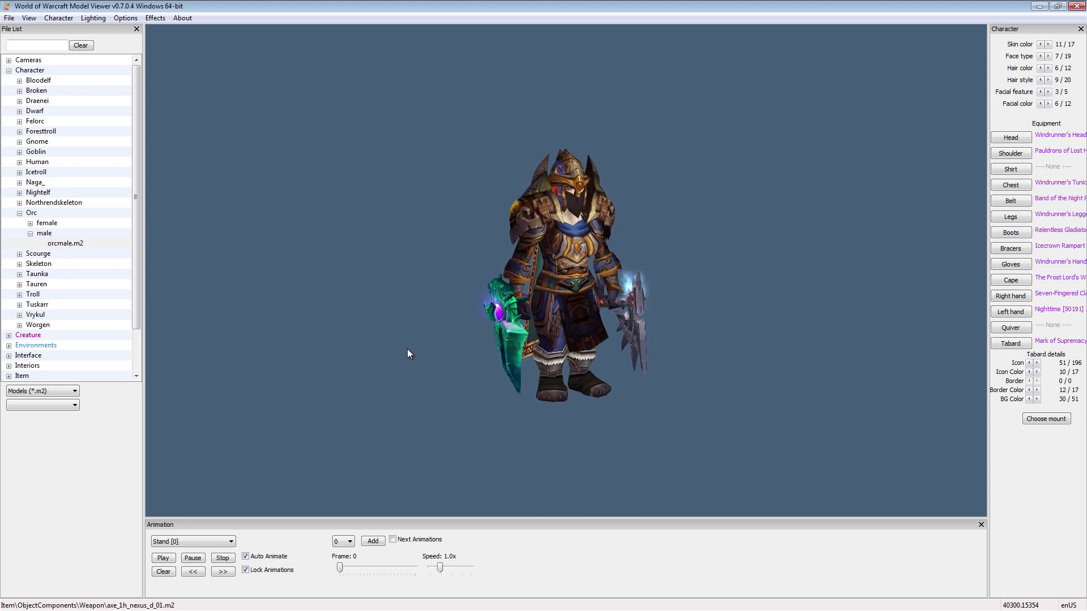
{"action": "left_click", "coordinate": [1016, 139]}
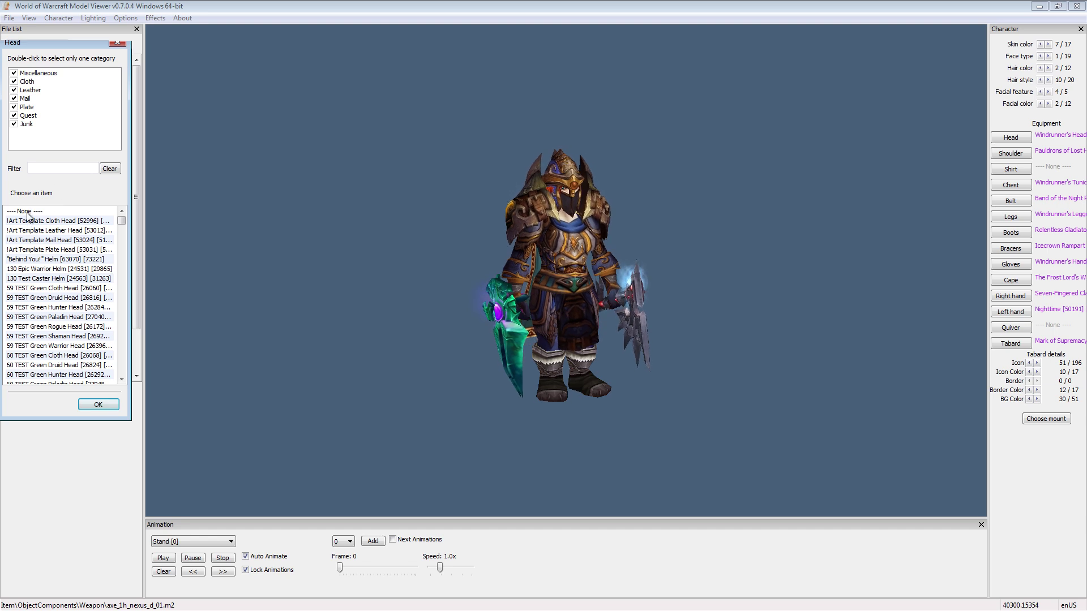
{"action": "left_click", "coordinate": [27, 212]}
{"action": "left_click", "coordinate": [98, 404]}
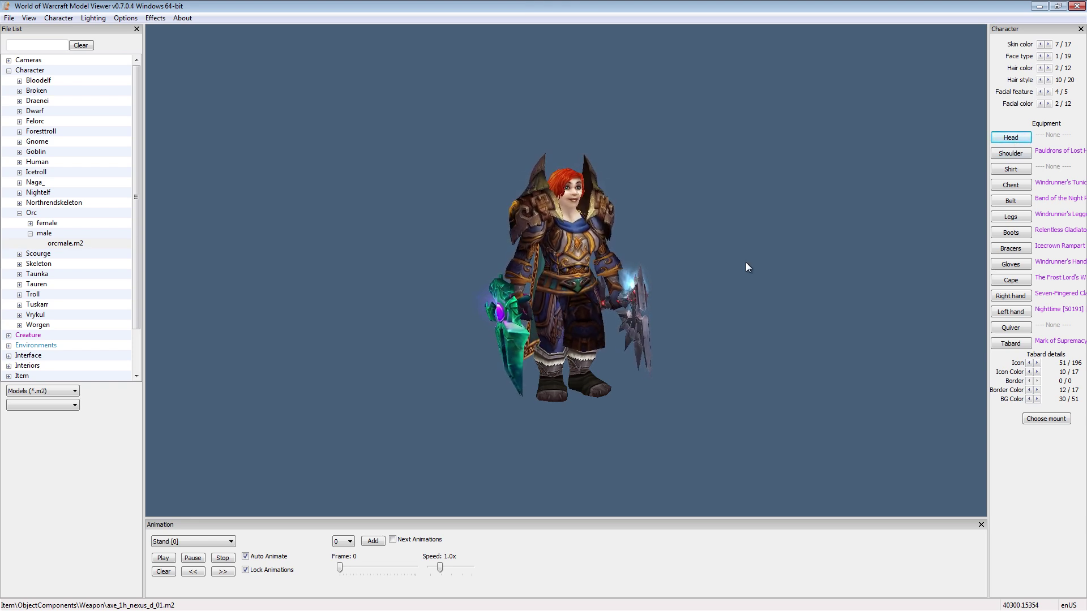
{"action": "left_click_drag", "start_coordinate": [746, 263], "coordinate": [702, 279]}
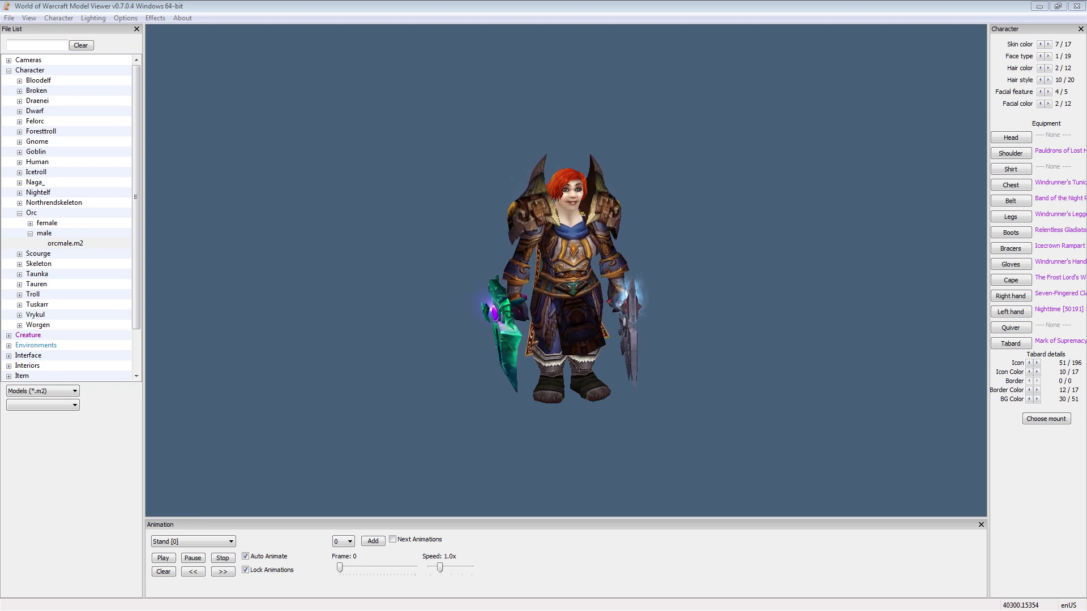
{"action": "left_click", "coordinate": [59, 18]}
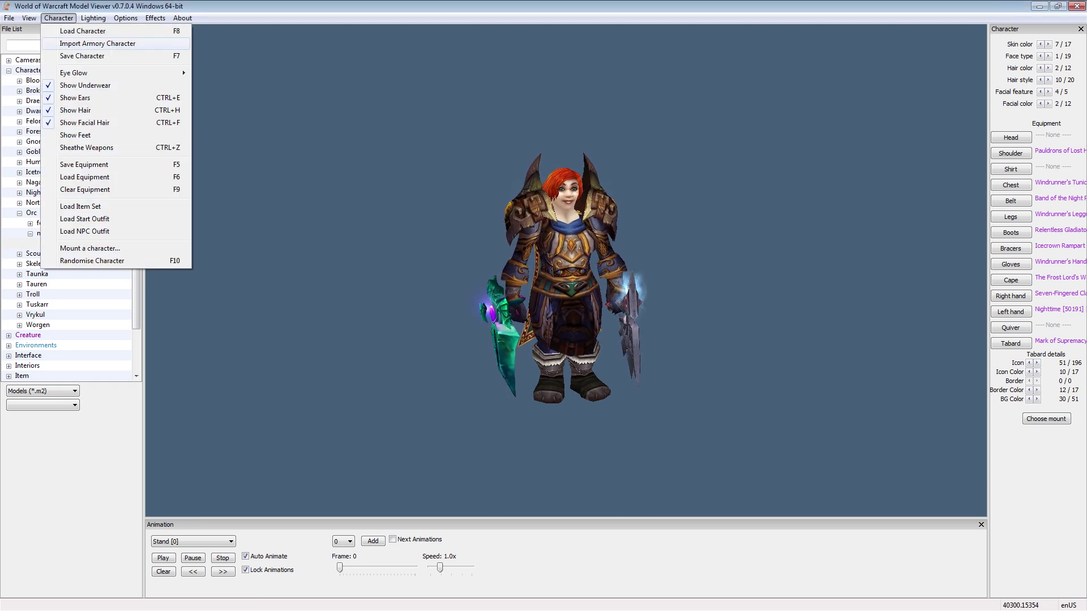
Step: Copy the level 84 Human Holy Priest's armory URL from Firefox, then switch back
{"action": "key", "text": "Escape"}
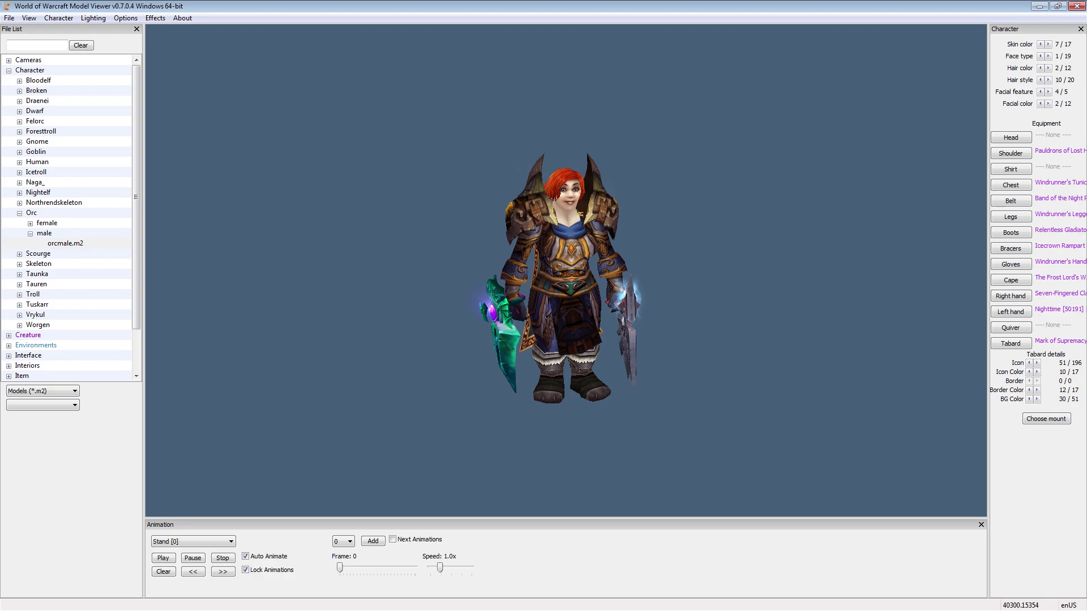
{"action": "key", "text": "alt+Tab"}
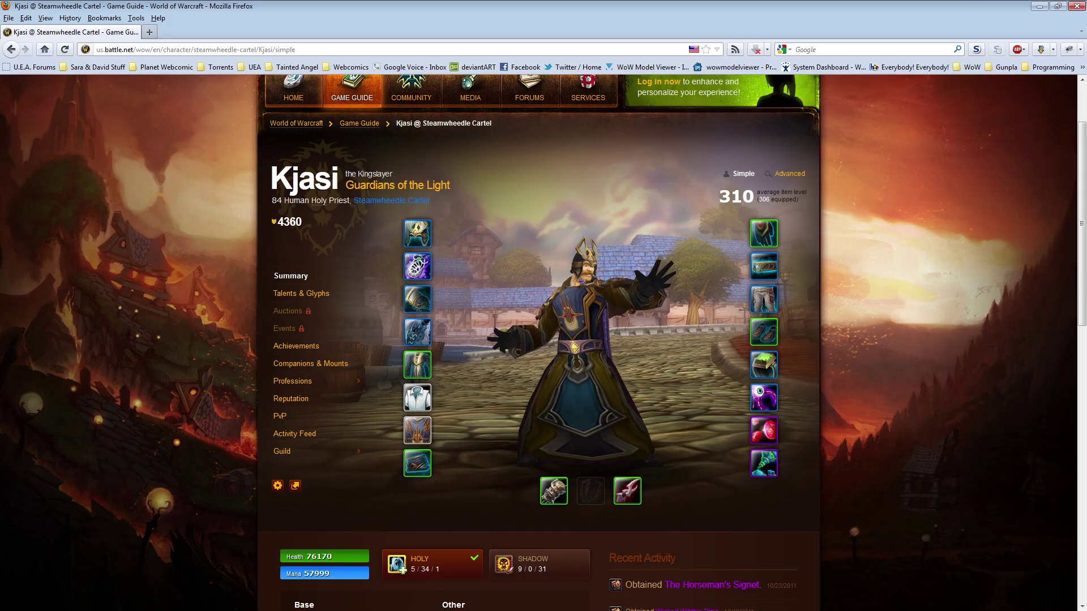
{"action": "key", "text": "ctrl+l"}
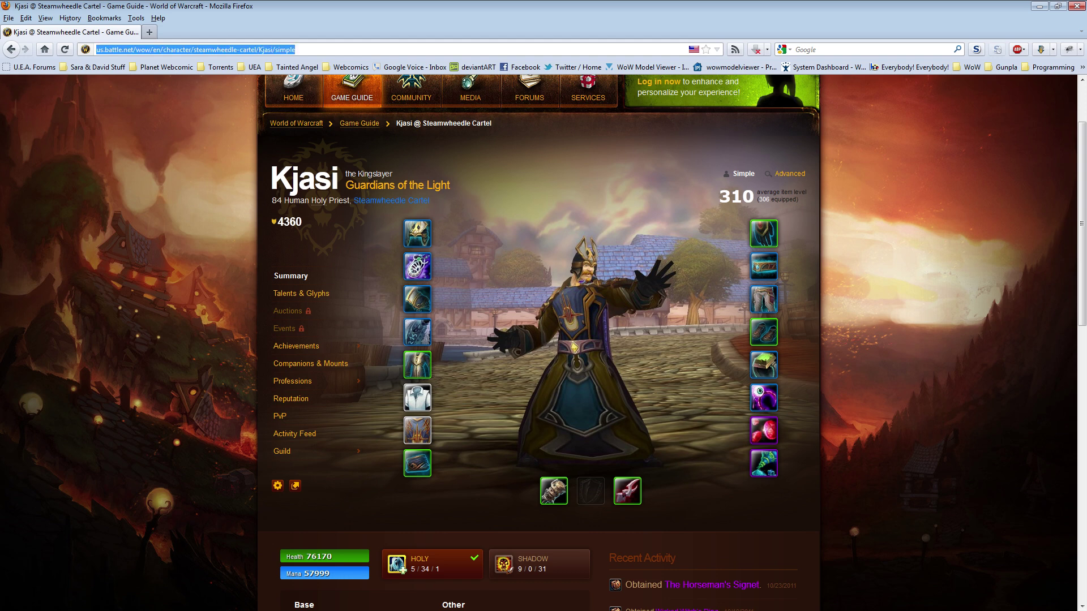
{"action": "key", "text": "alt+Tab"}
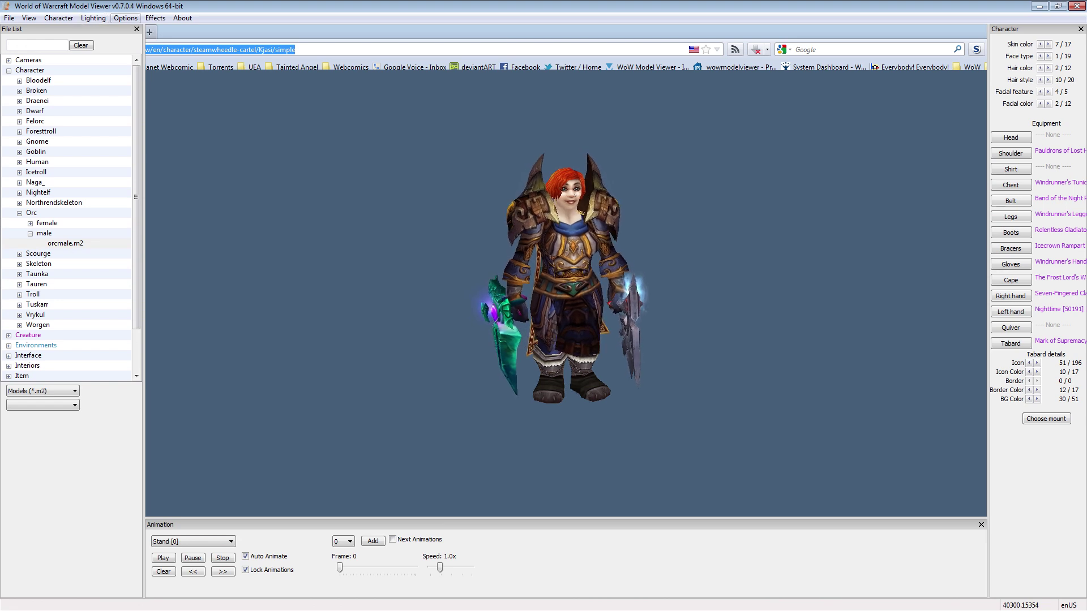
{"action": "left_click", "coordinate": [125, 17]}
Step: Run Import Armory Character and confirm it with the copied page address
{"action": "key", "text": "Left"}
{"action": "key", "text": "Left"}
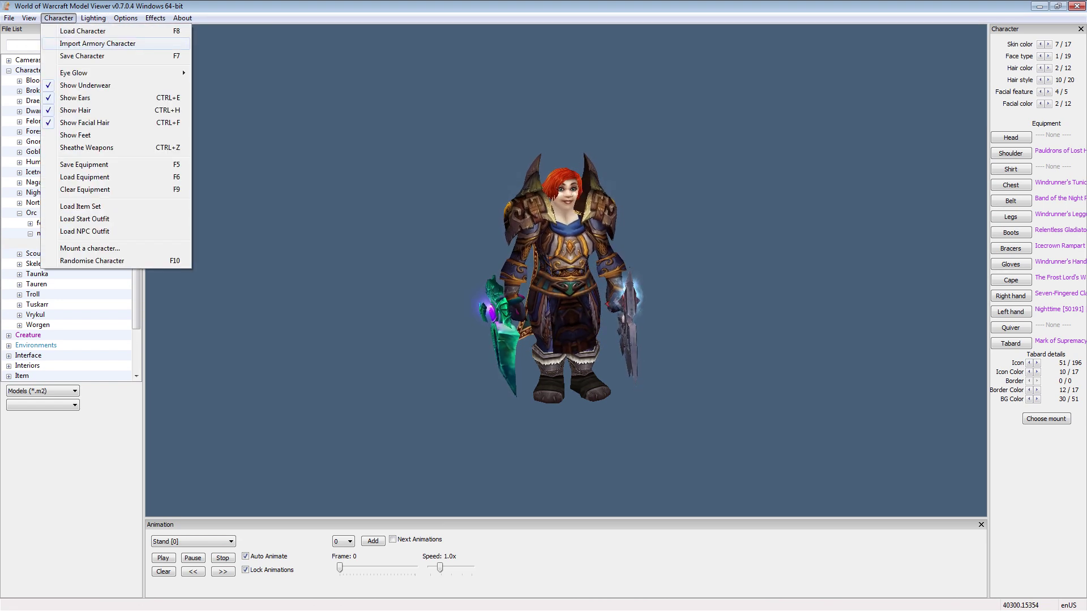
{"action": "key", "text": "Return"}
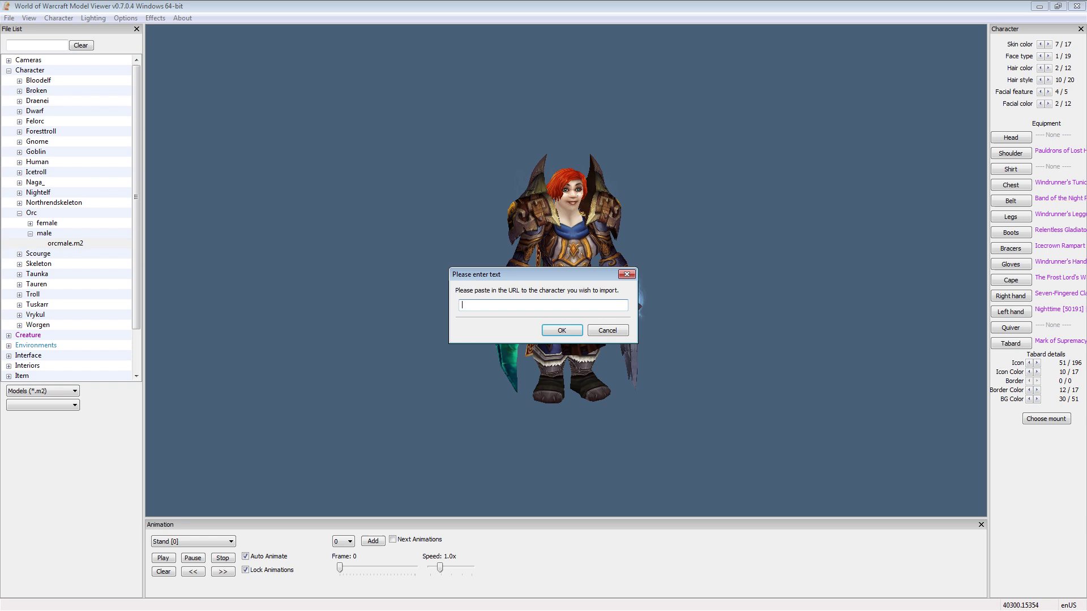
{"action": "key", "text": "Return"}
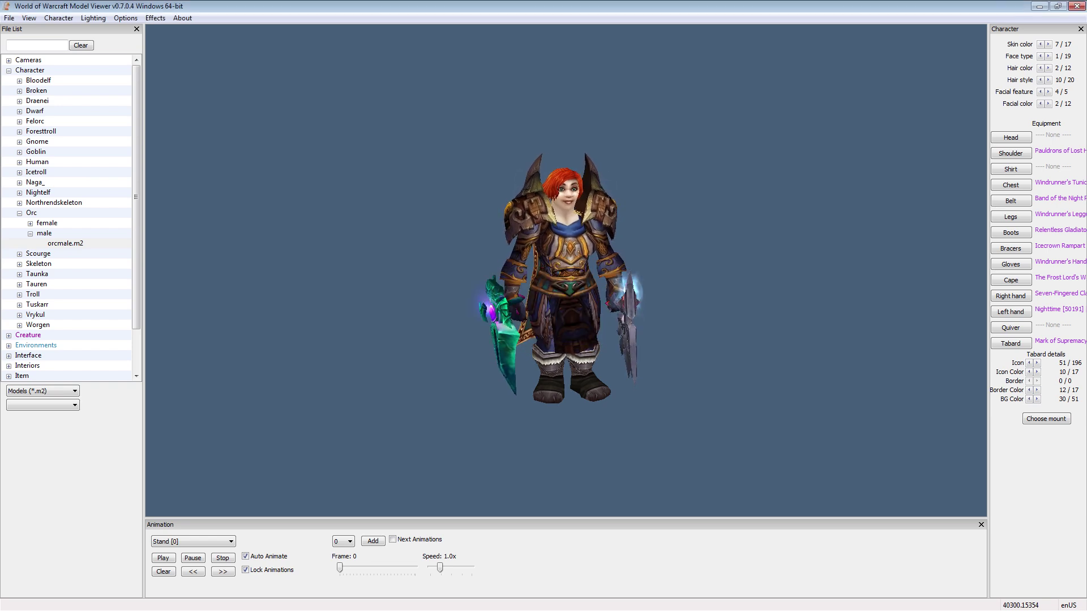